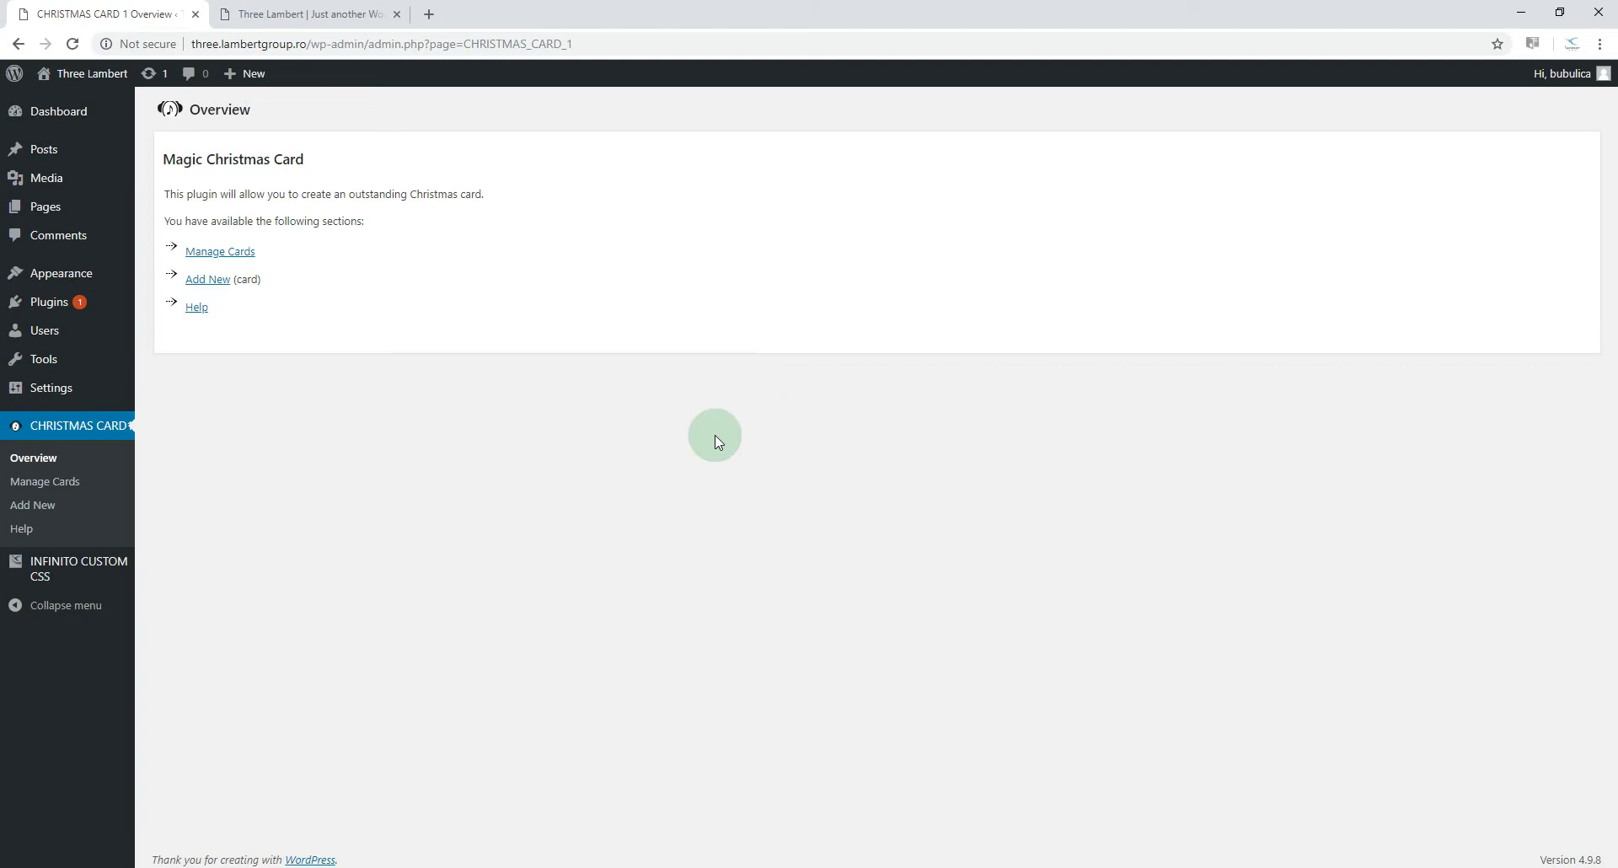
# Open Manage Cards under the Christmas Card admin menu to list the Default Card
pyautogui.click(61, 482)
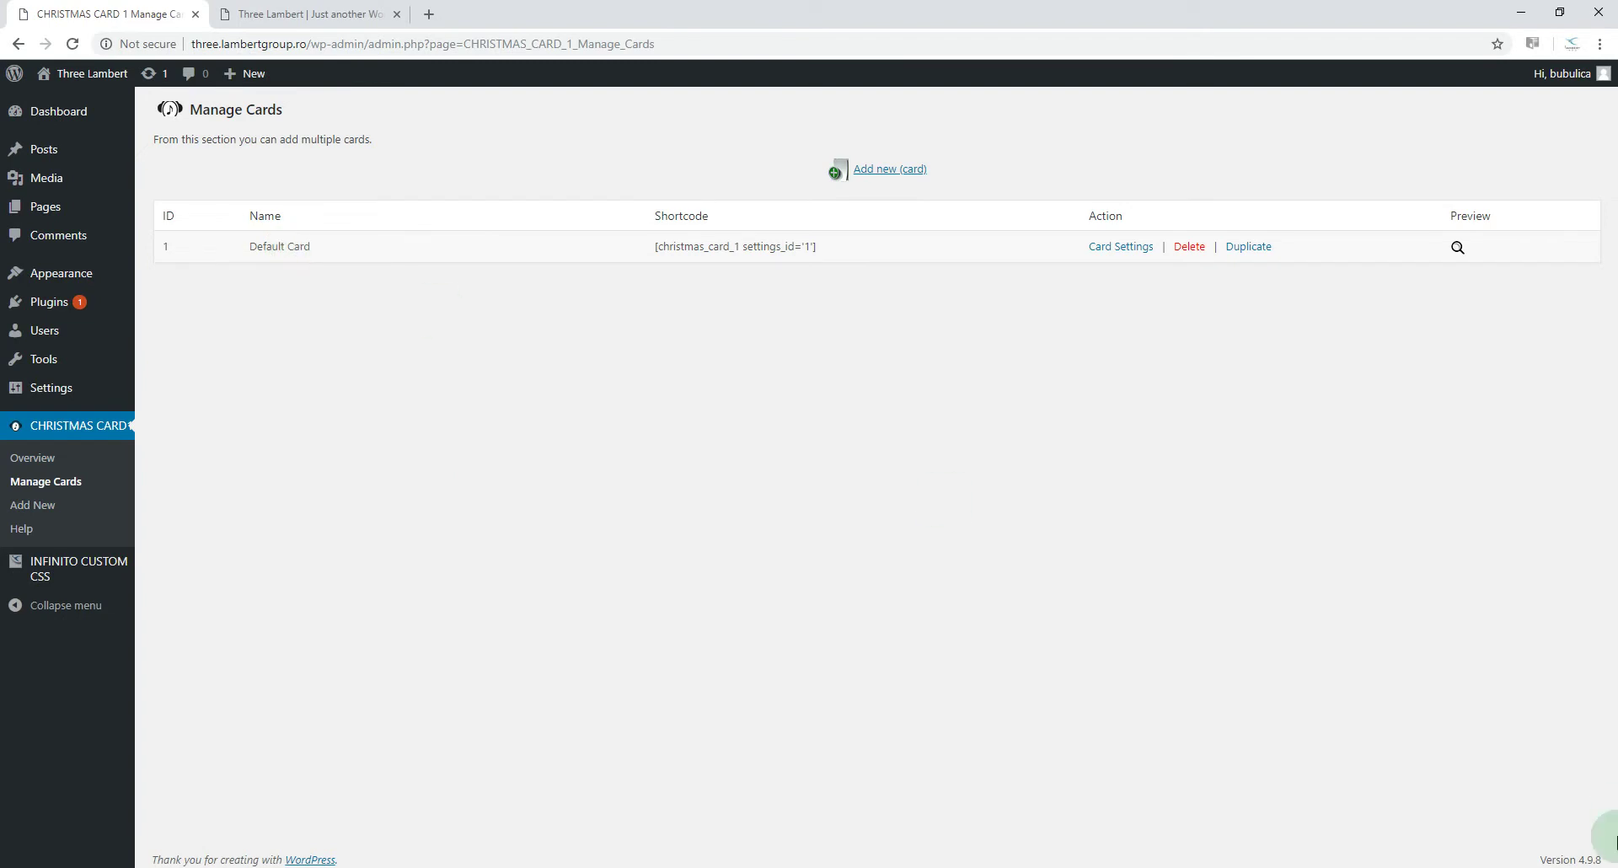
pyautogui.click(1458, 248)
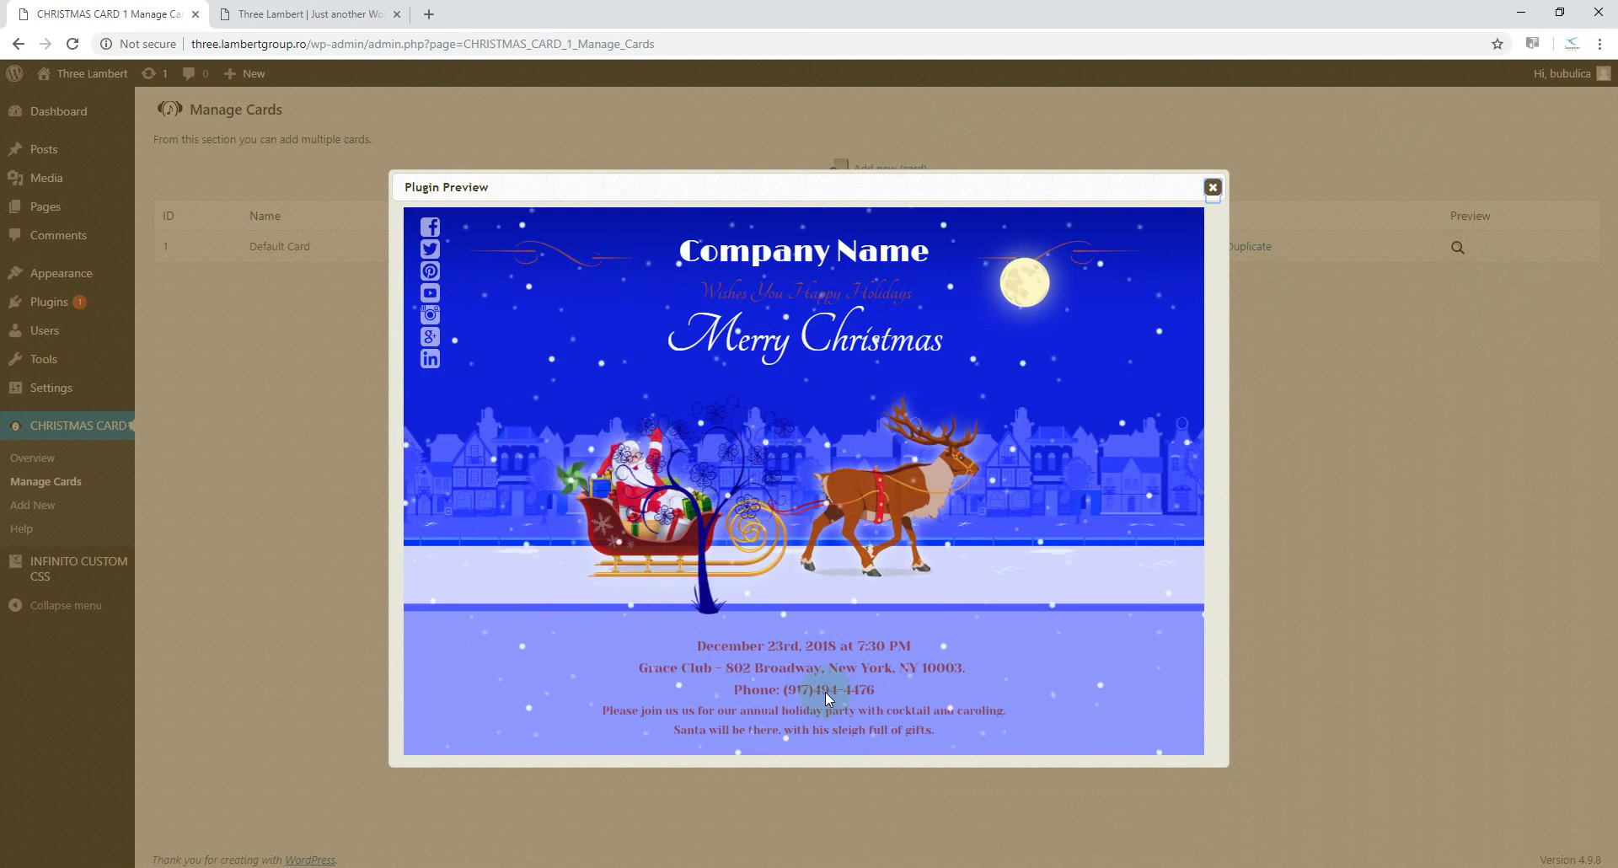
pyautogui.click(1222, 196)
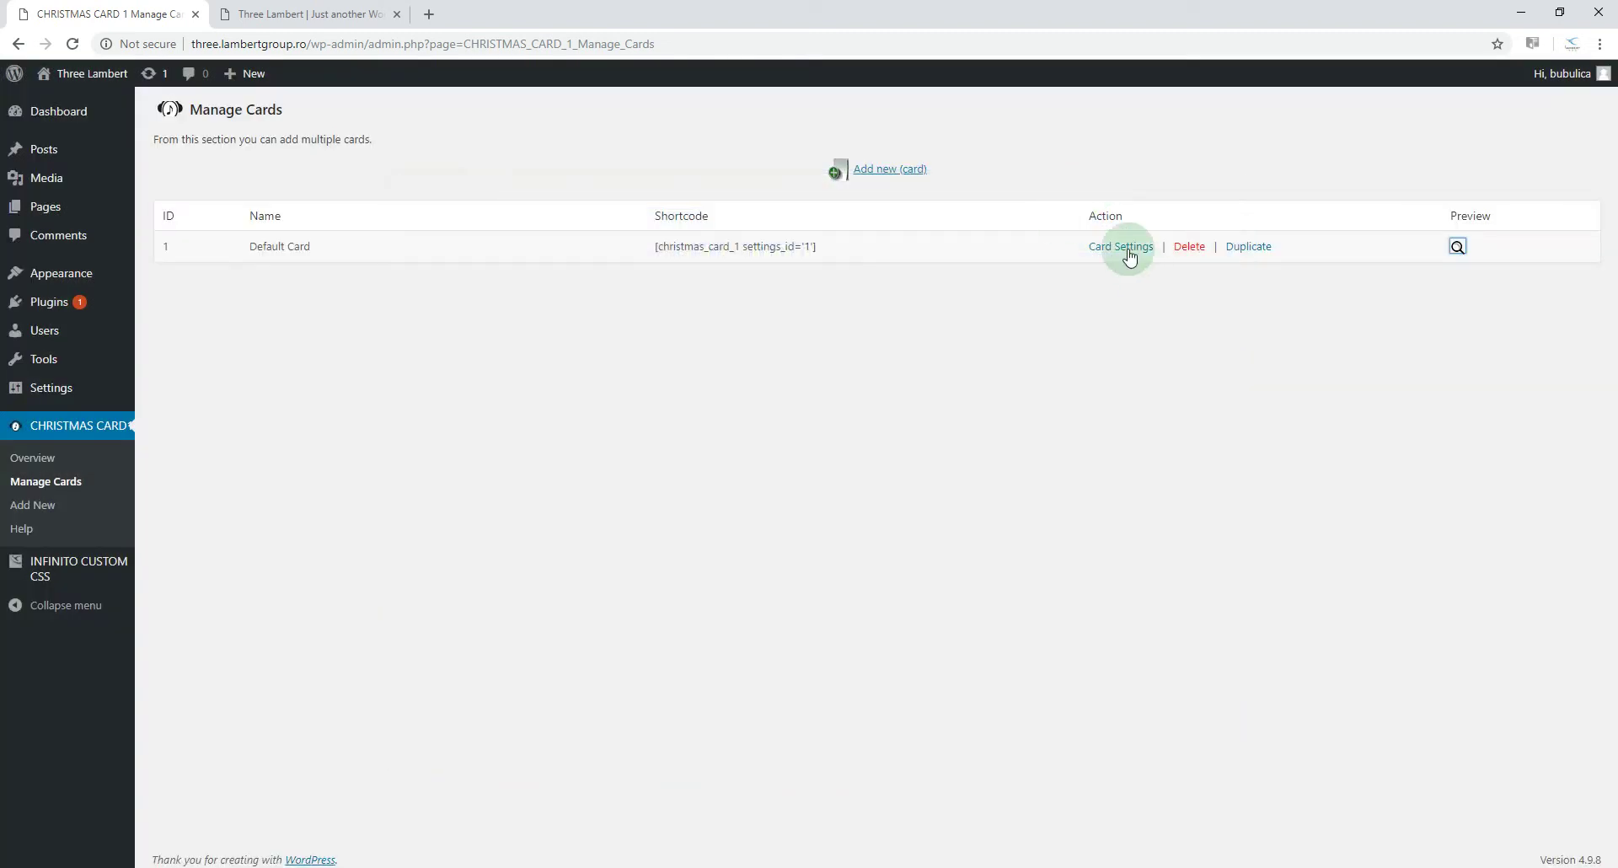
# Open Card Settings for the Default Card
pyautogui.click(1121, 246)
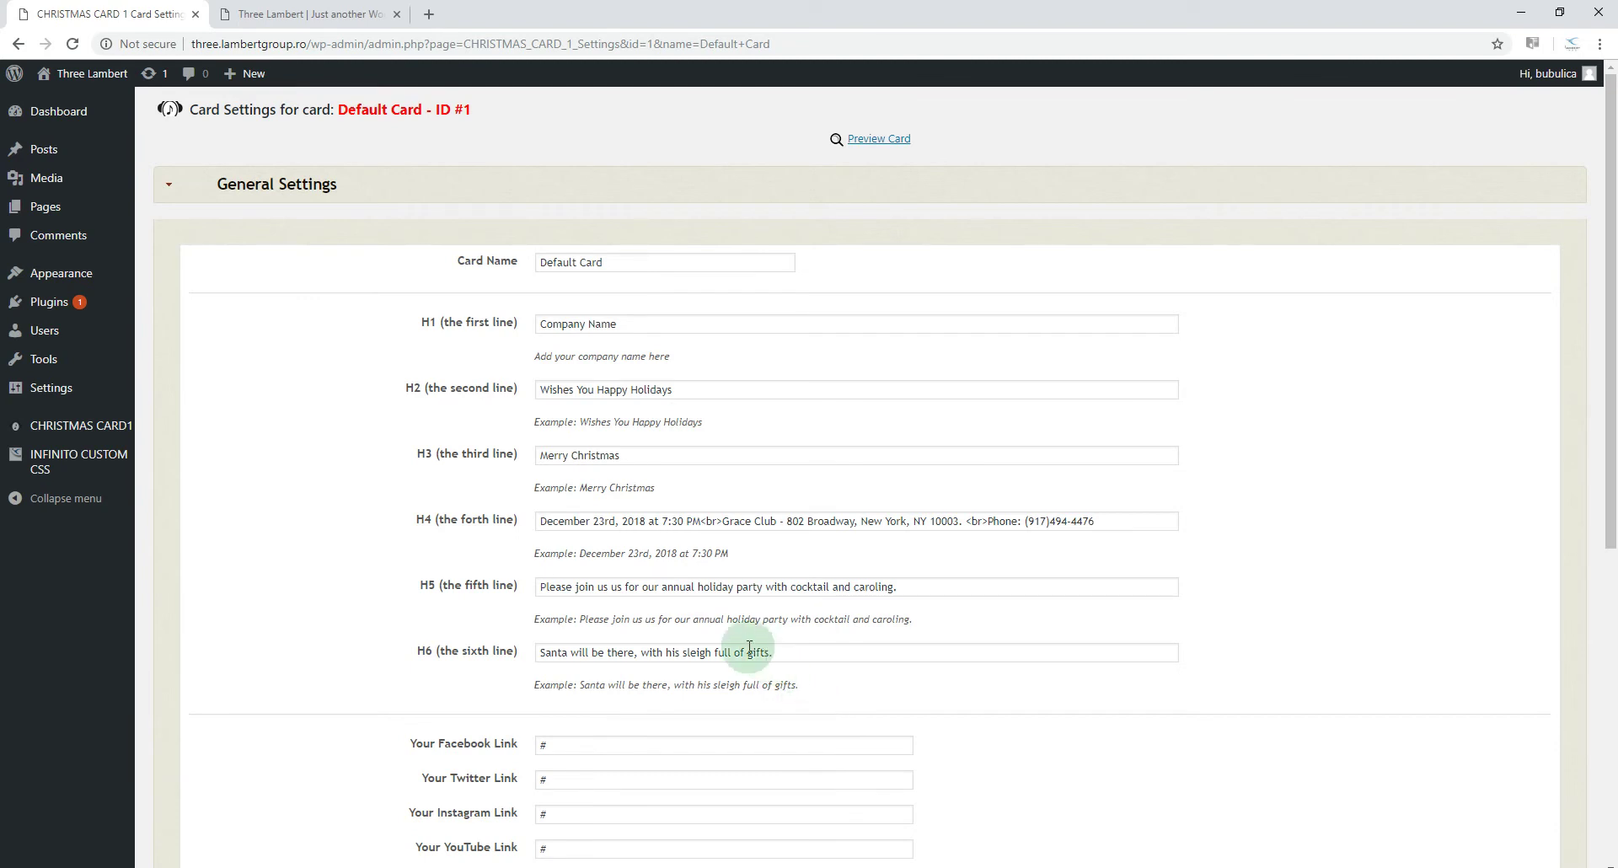
# Scroll through the Default Card's text lines, social links and popup options
pyautogui.scroll(-3, 750, 649)
pyautogui.scroll(-2, 700, 547)
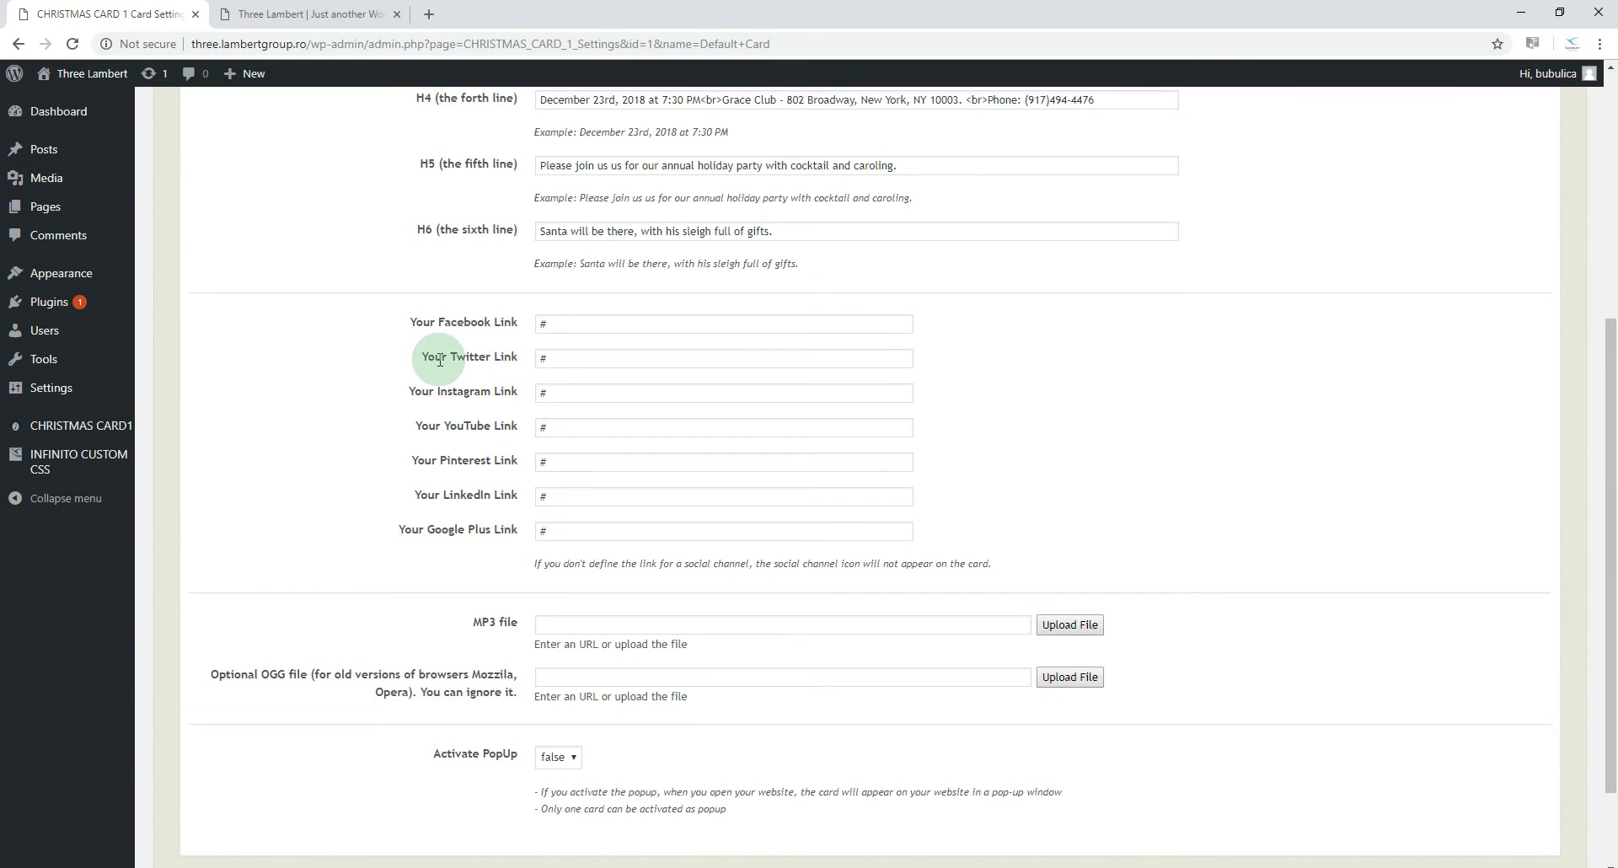
pyautogui.scroll(-2, 410, 497)
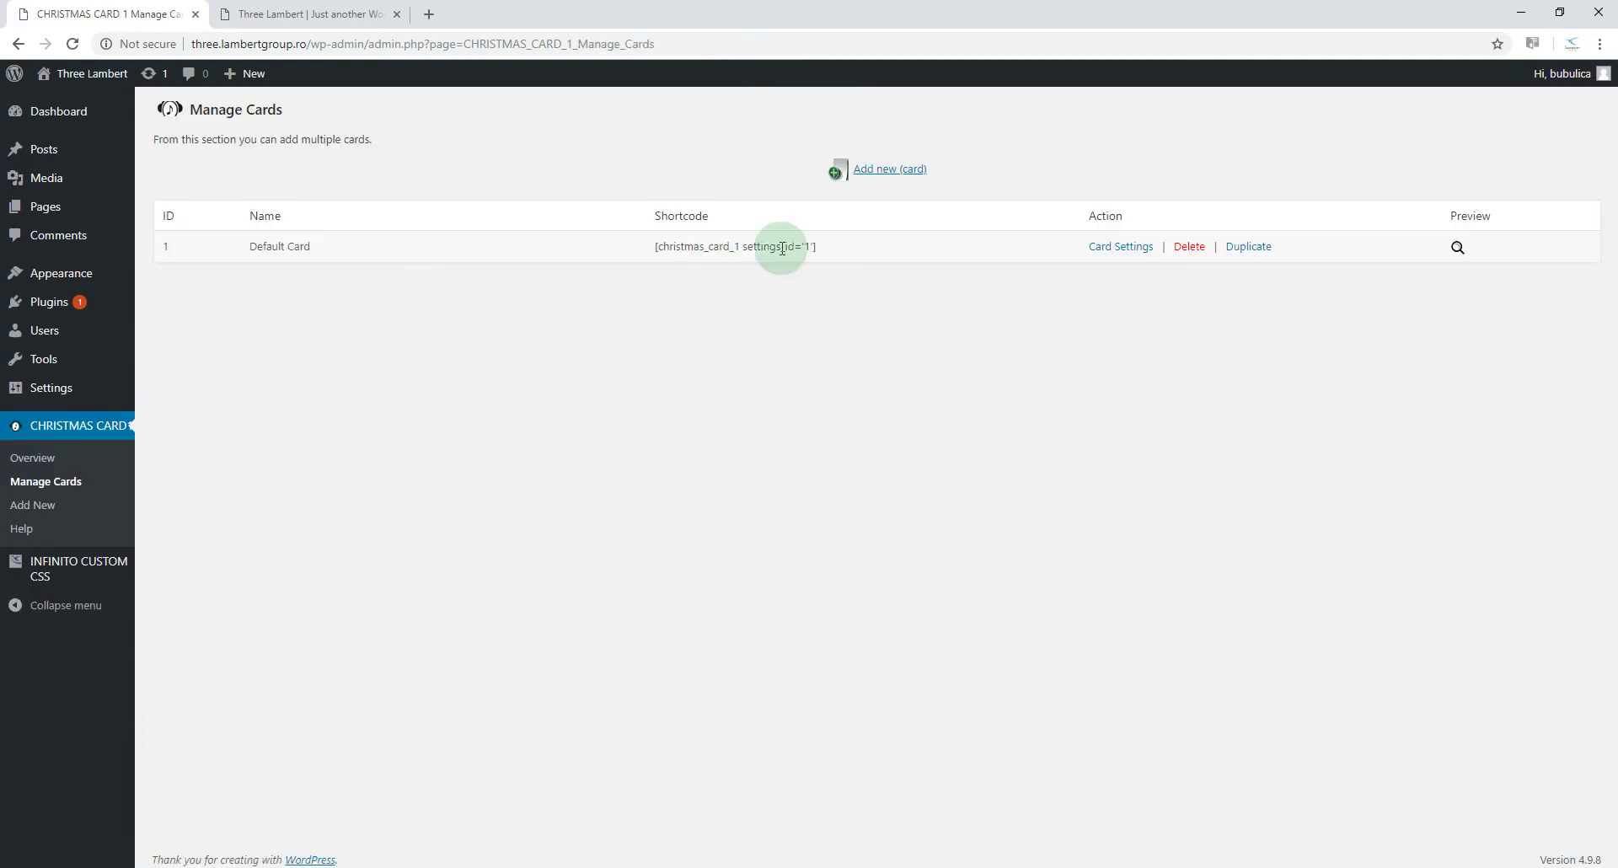
# Copy the Default Card's shortcode and switch to the live site's tab
pyautogui.moveTo(819, 246); pyautogui.dragTo(658, 253)
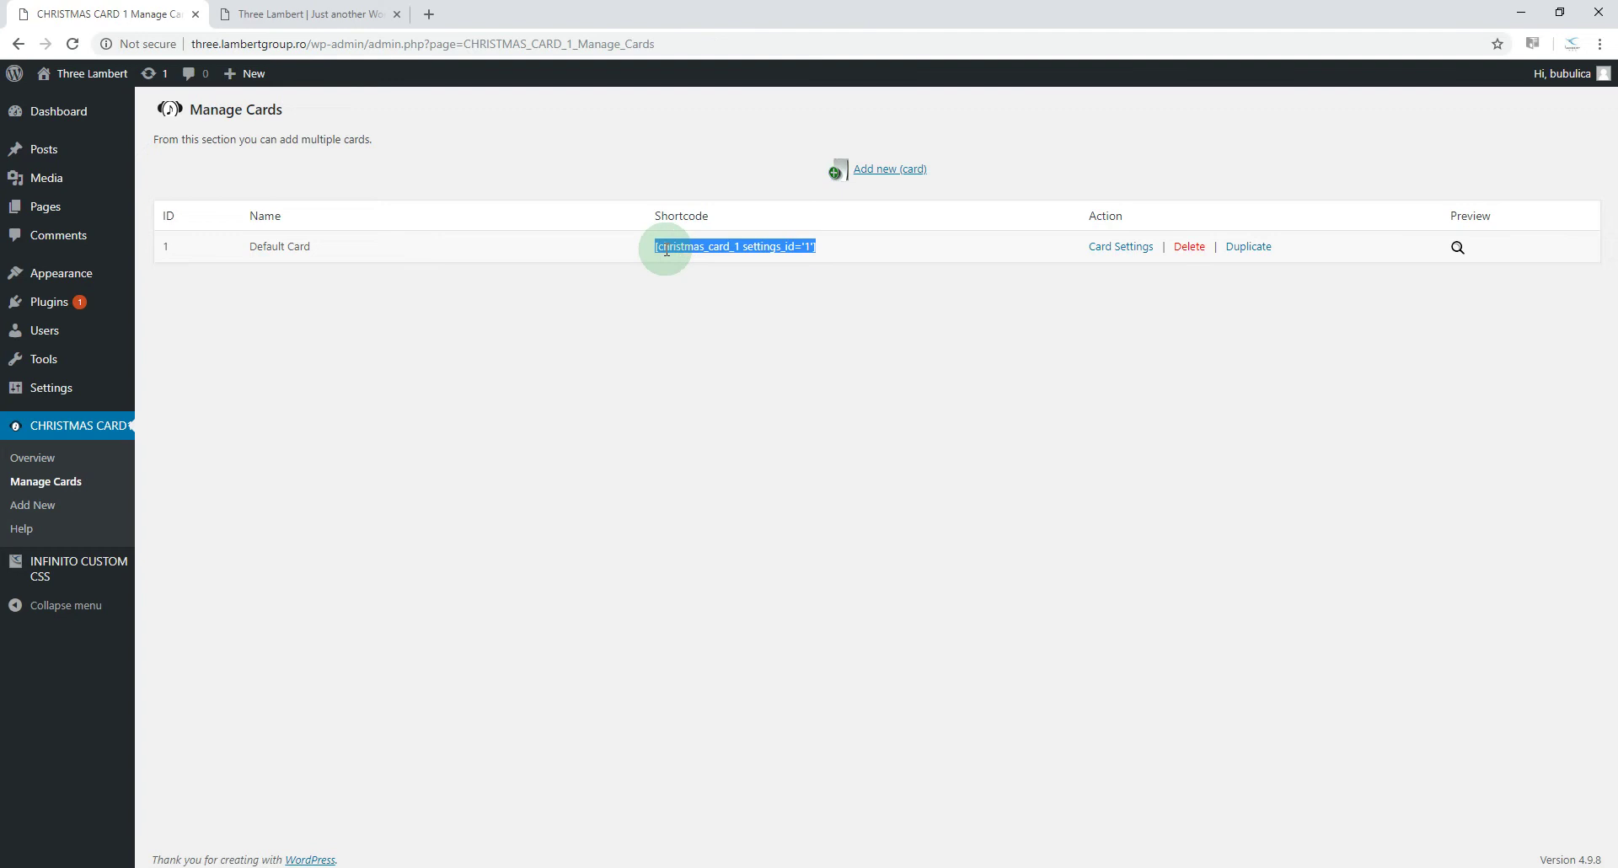
pyautogui.rightClick(666, 249)
pyautogui.click(706, 267)
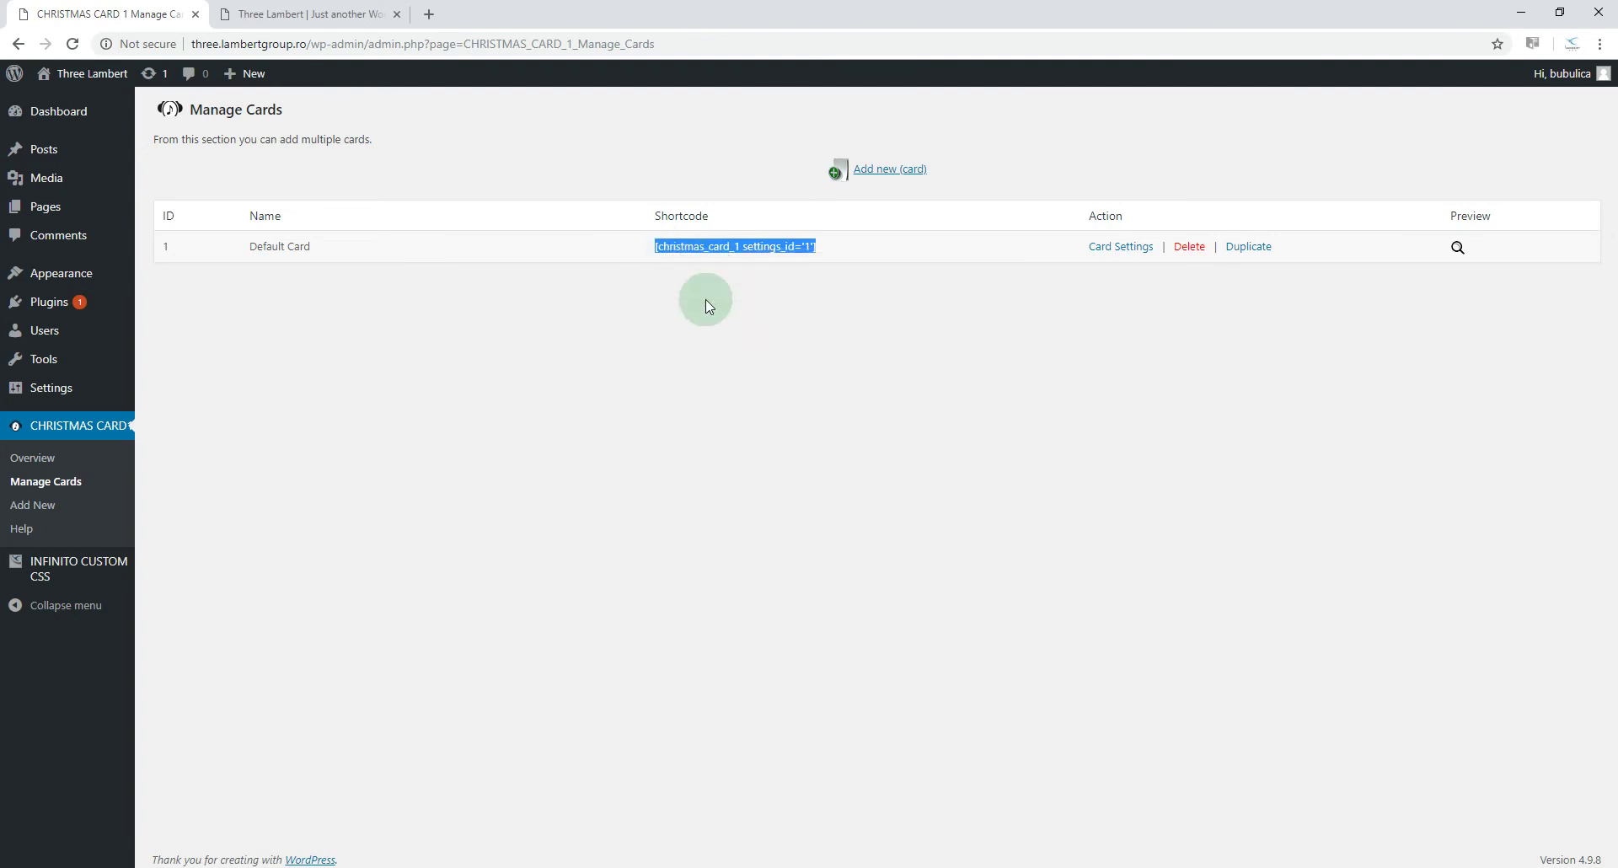
pyautogui.click(307, 13)
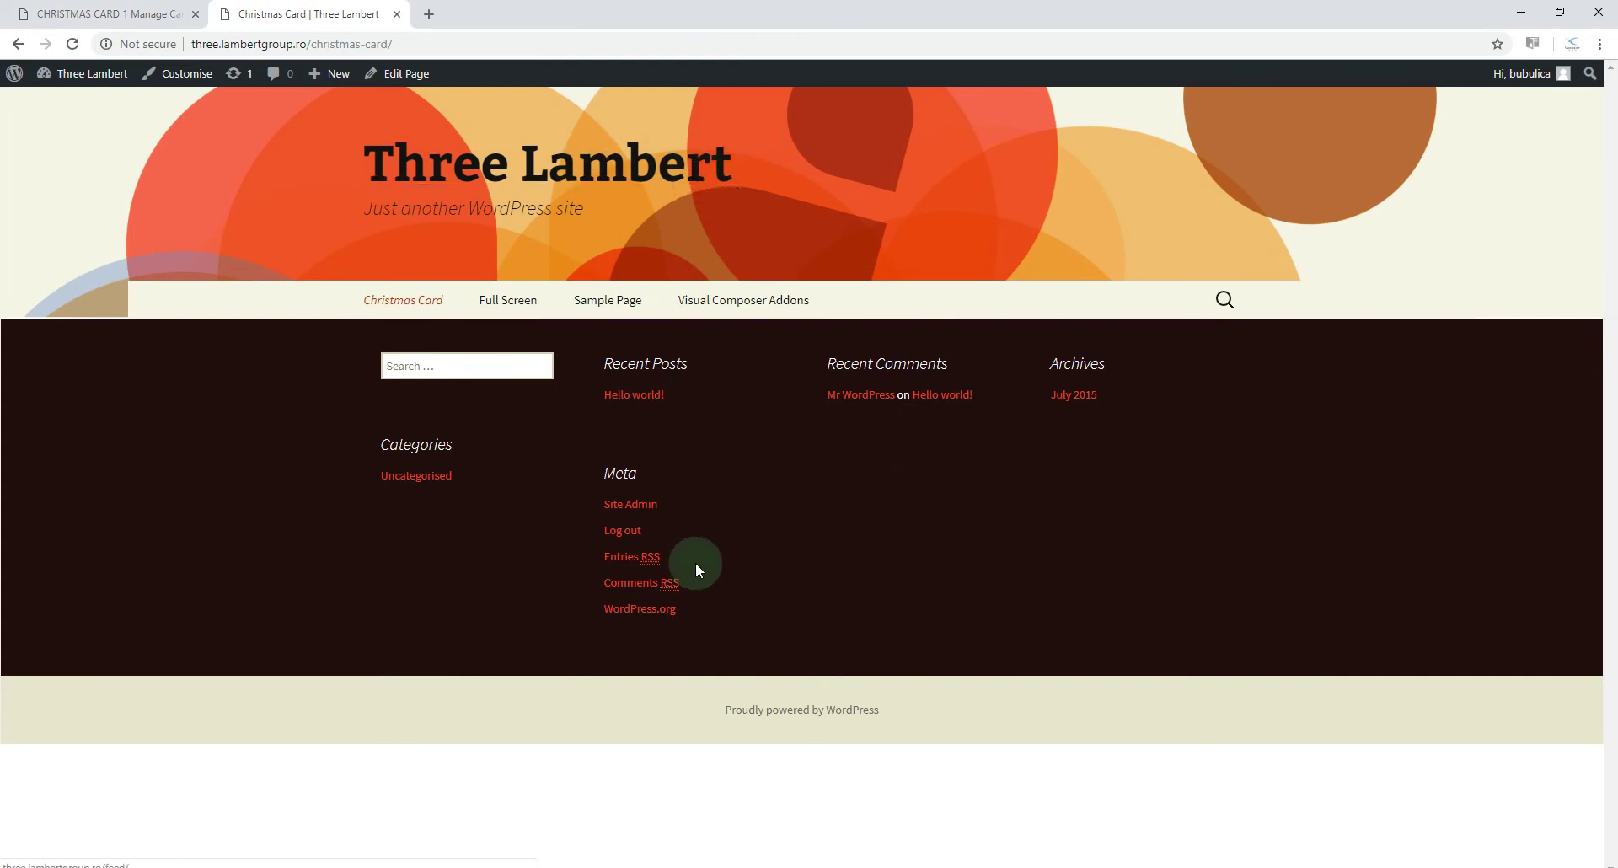
# Edit the Christmas Card page to hold the shortcode, then view the live card
pyautogui.click(407, 74)
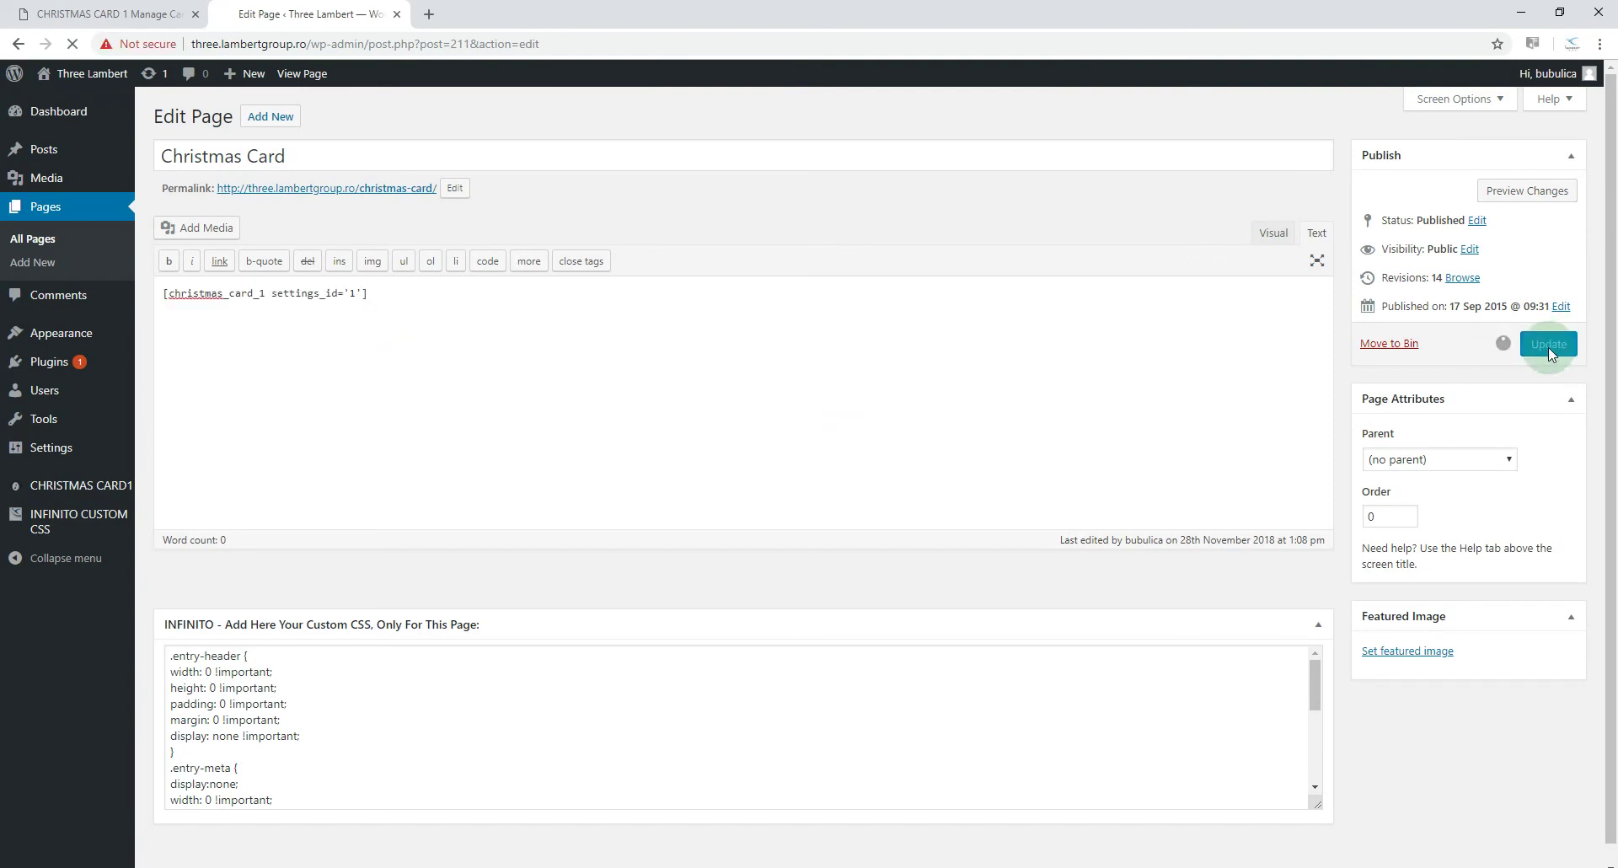
pyautogui.click(312, 84)
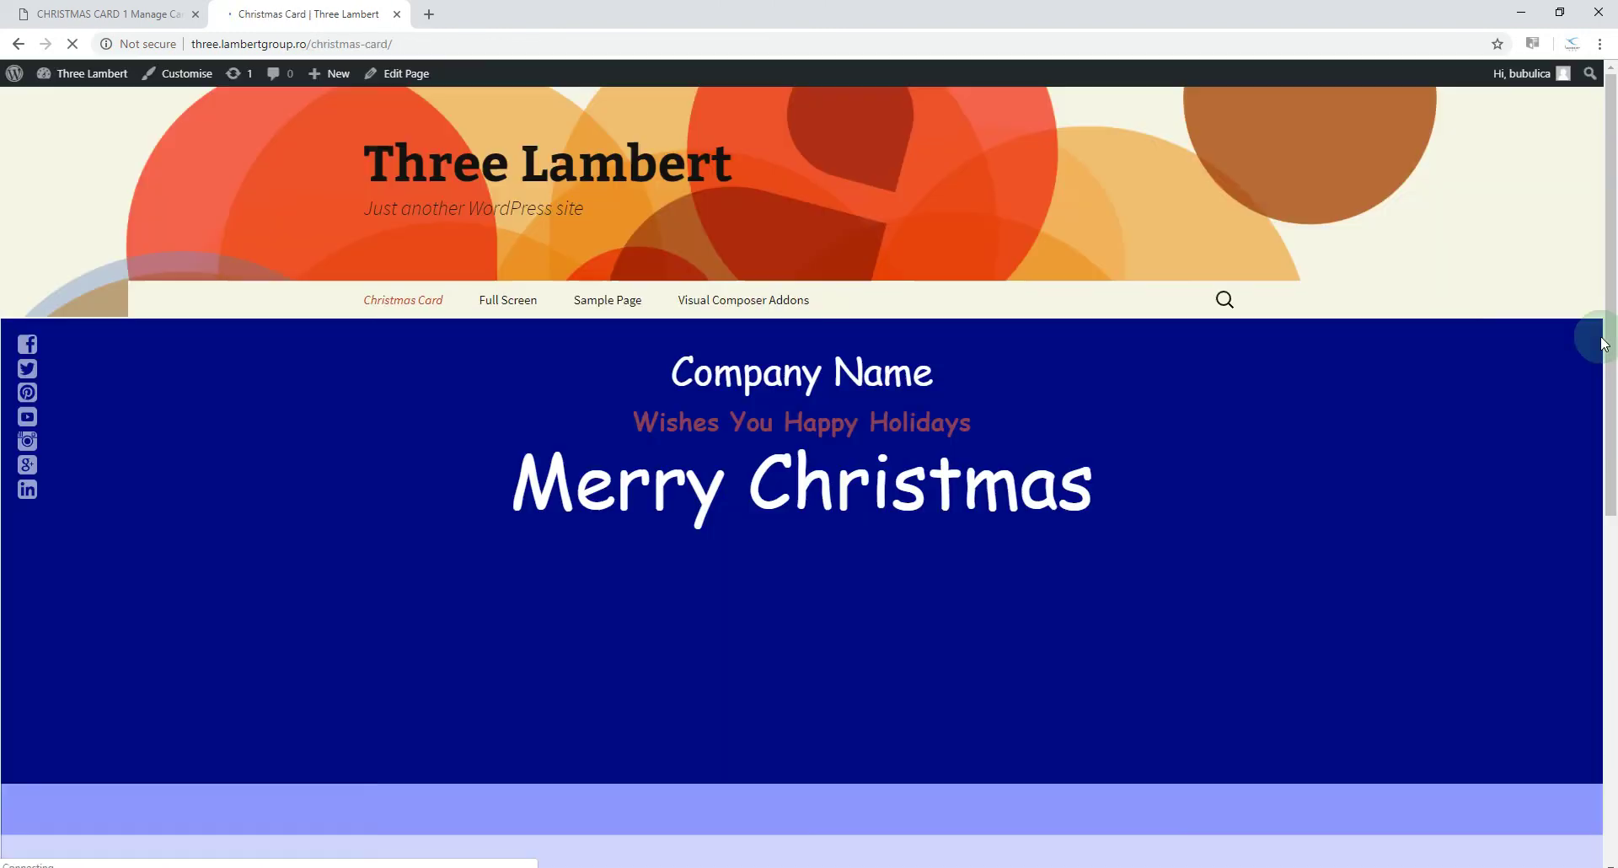
pyautogui.scroll(-2, 1602, 346)
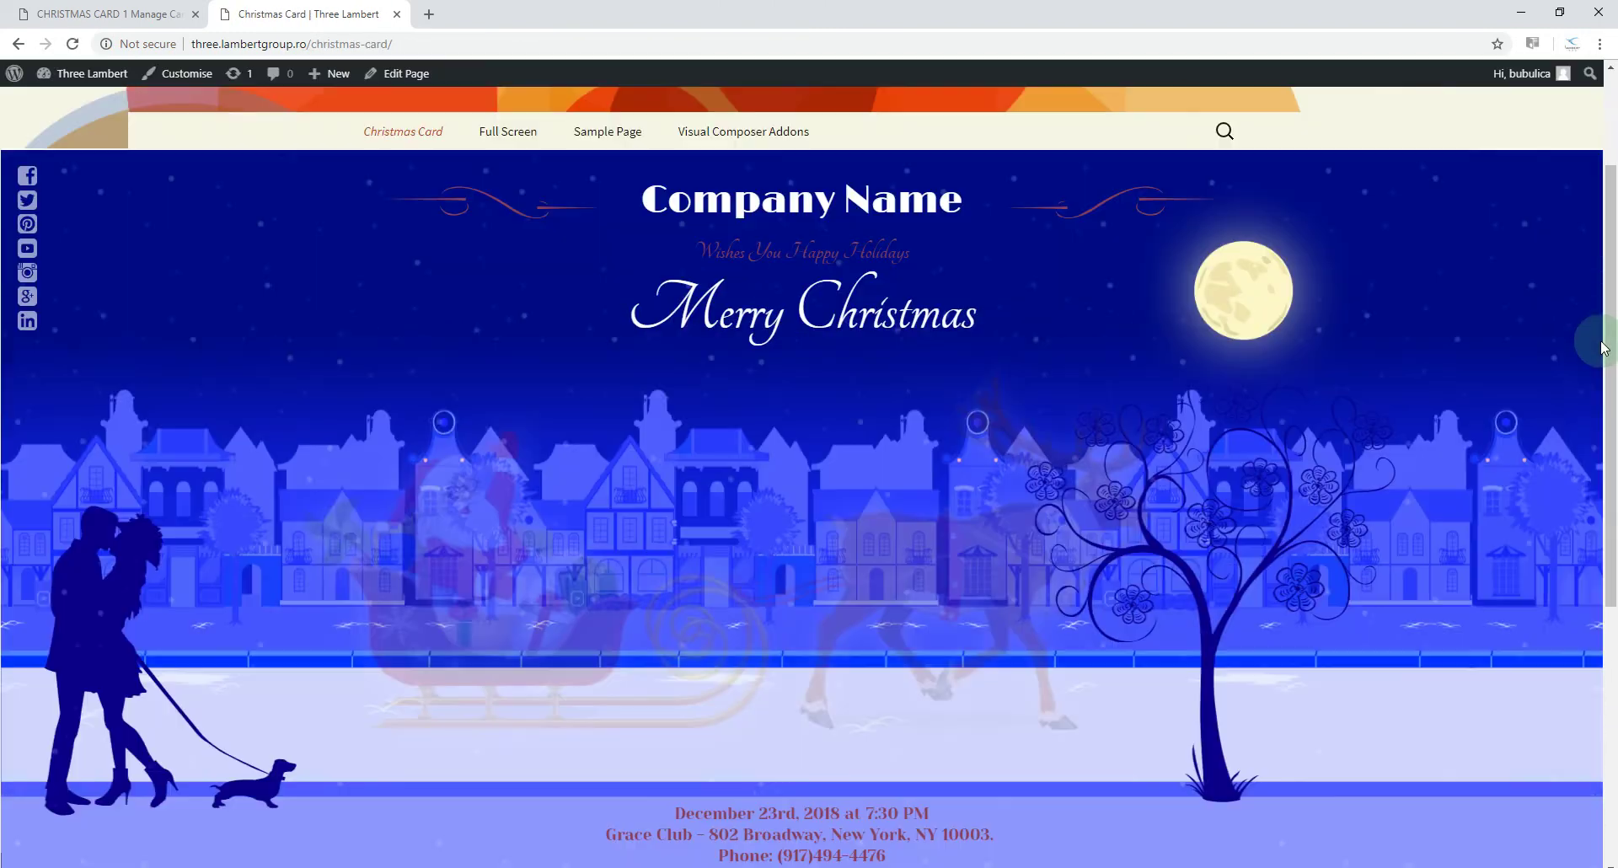
pyautogui.scroll(-1, 1610, 312)
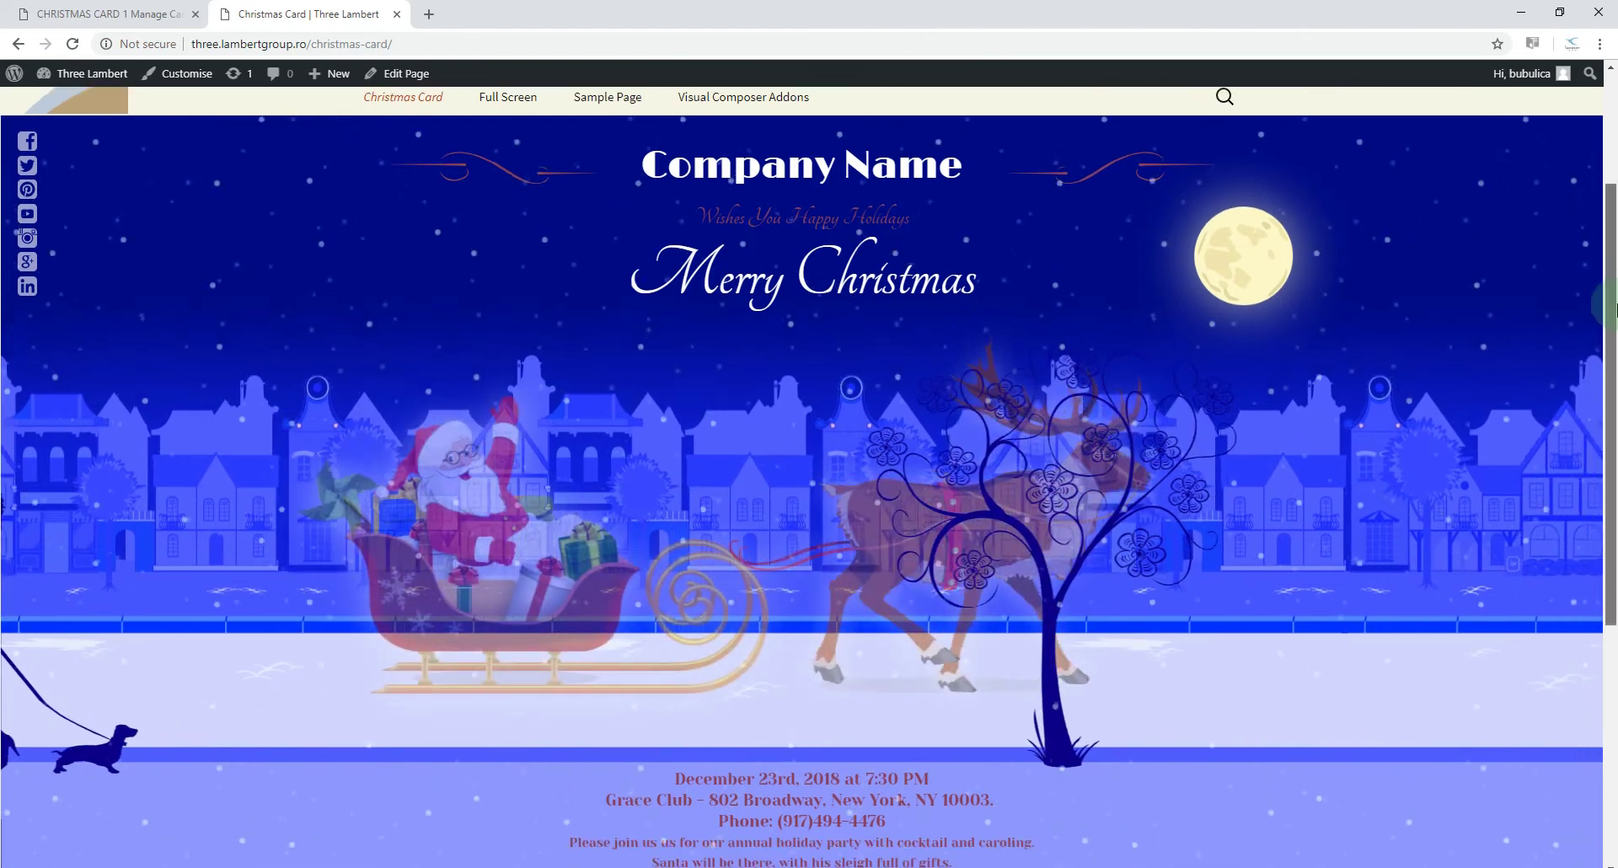
pyautogui.moveTo(1614, 308); pyautogui.dragTo(1614, 329)
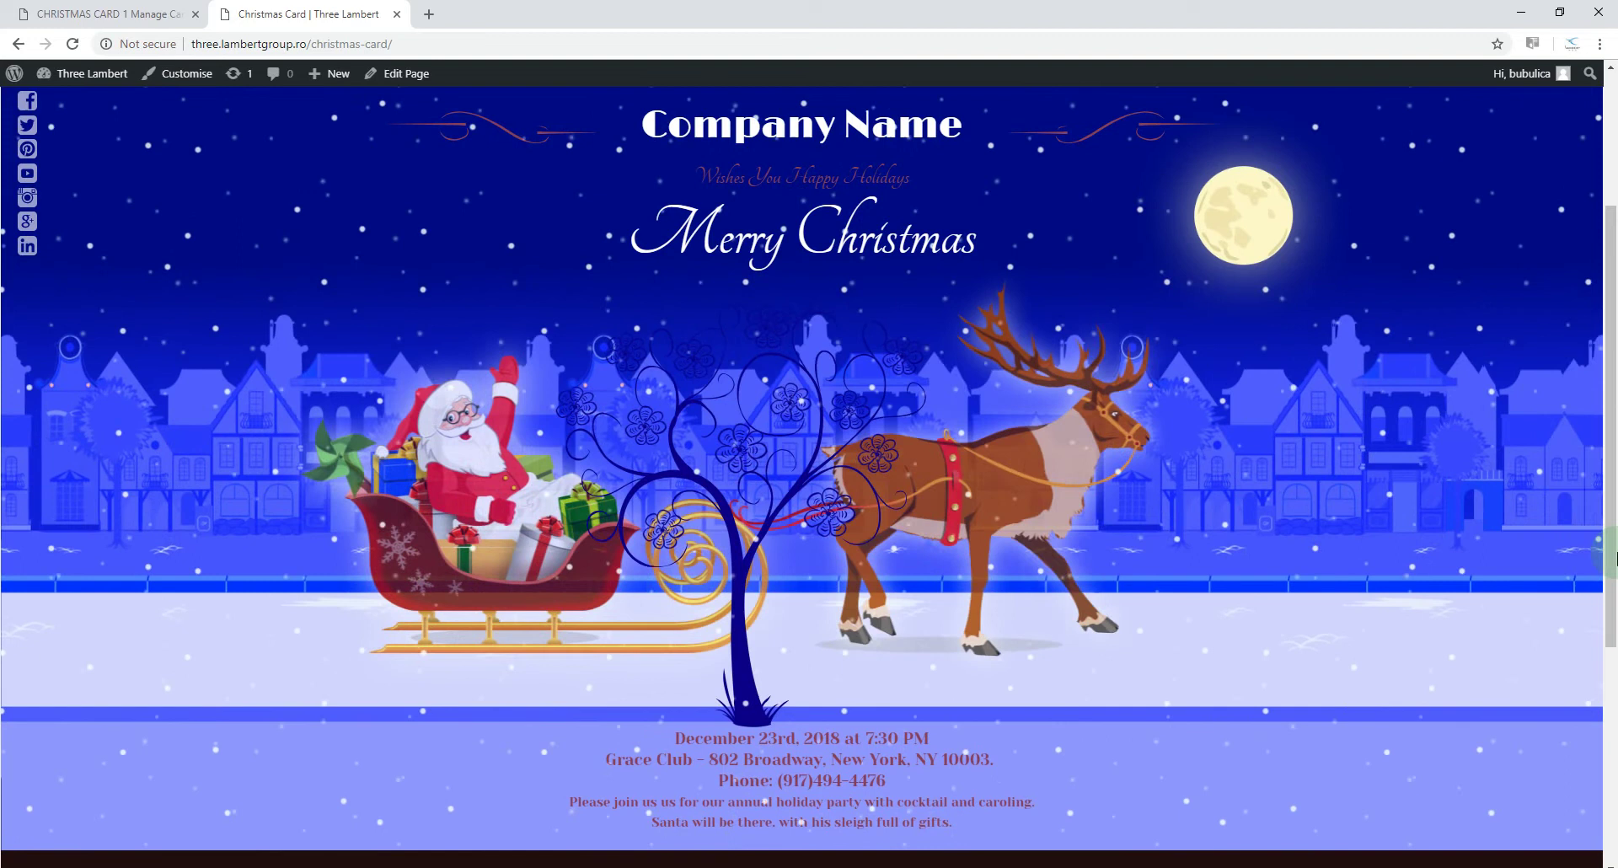
pyautogui.scroll(-3, 1613, 514)
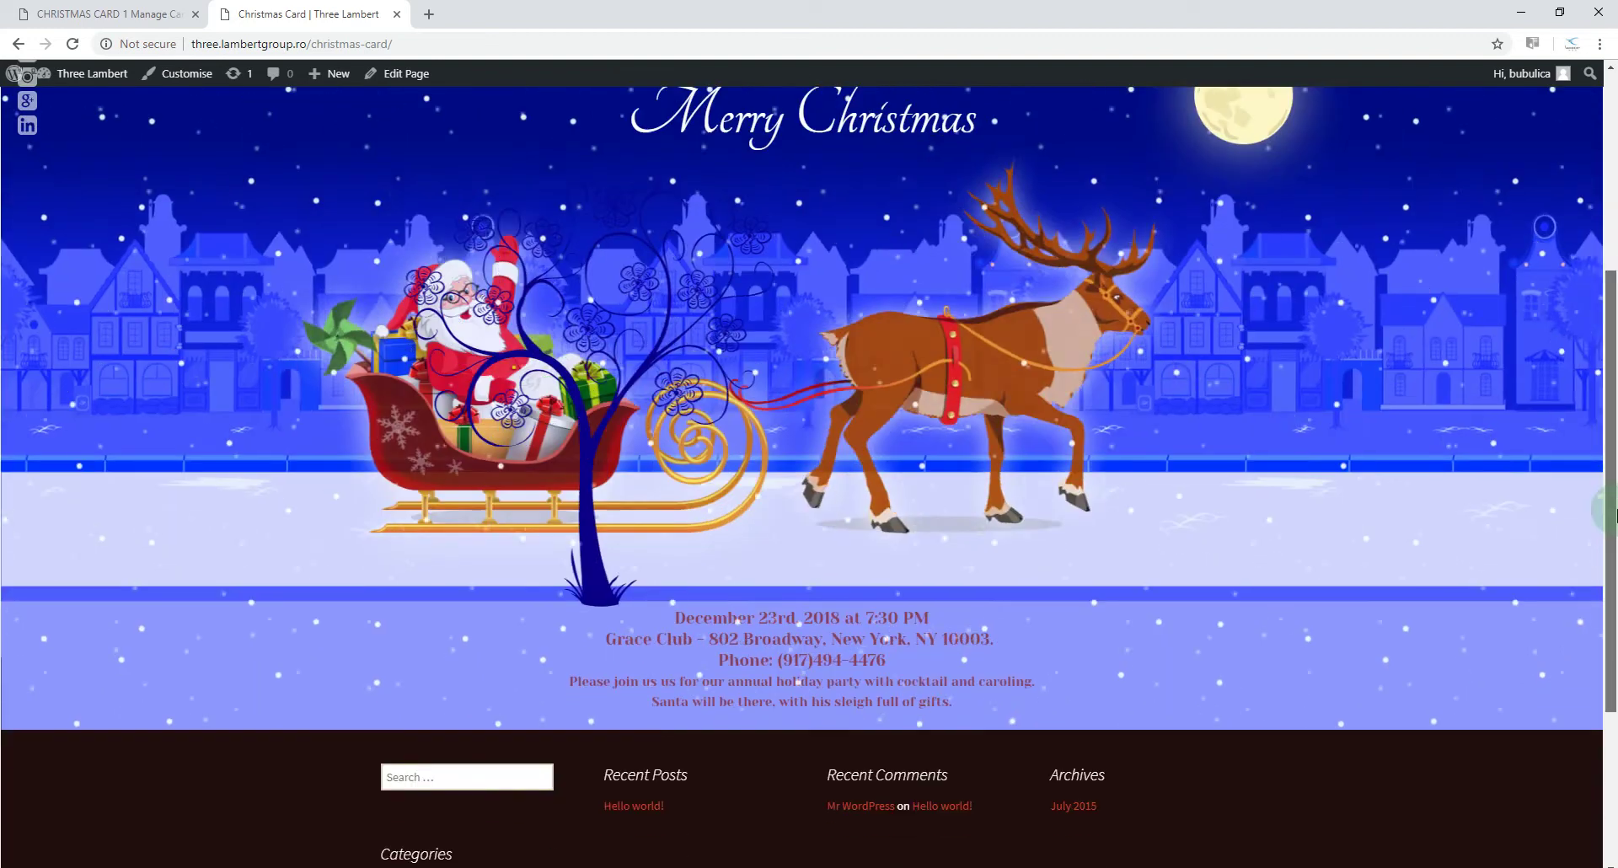
pyautogui.scroll(5, 1614, 514)
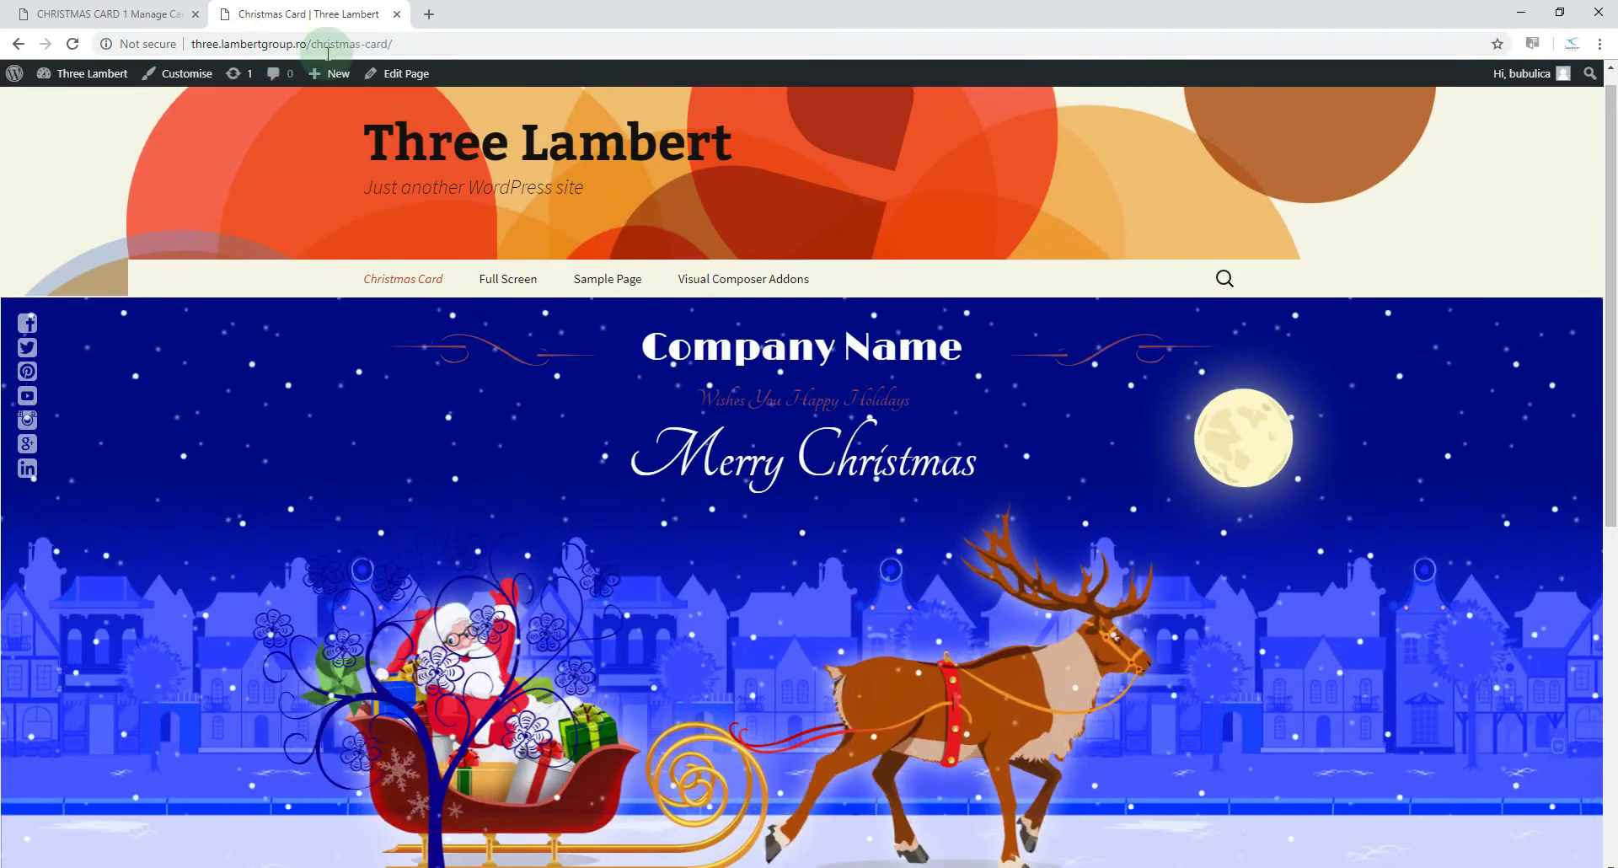
# Leave the Christmas Card page and go to the site's home page via the site title
pyautogui.click(328, 48)
pyautogui.rightClick(334, 45)
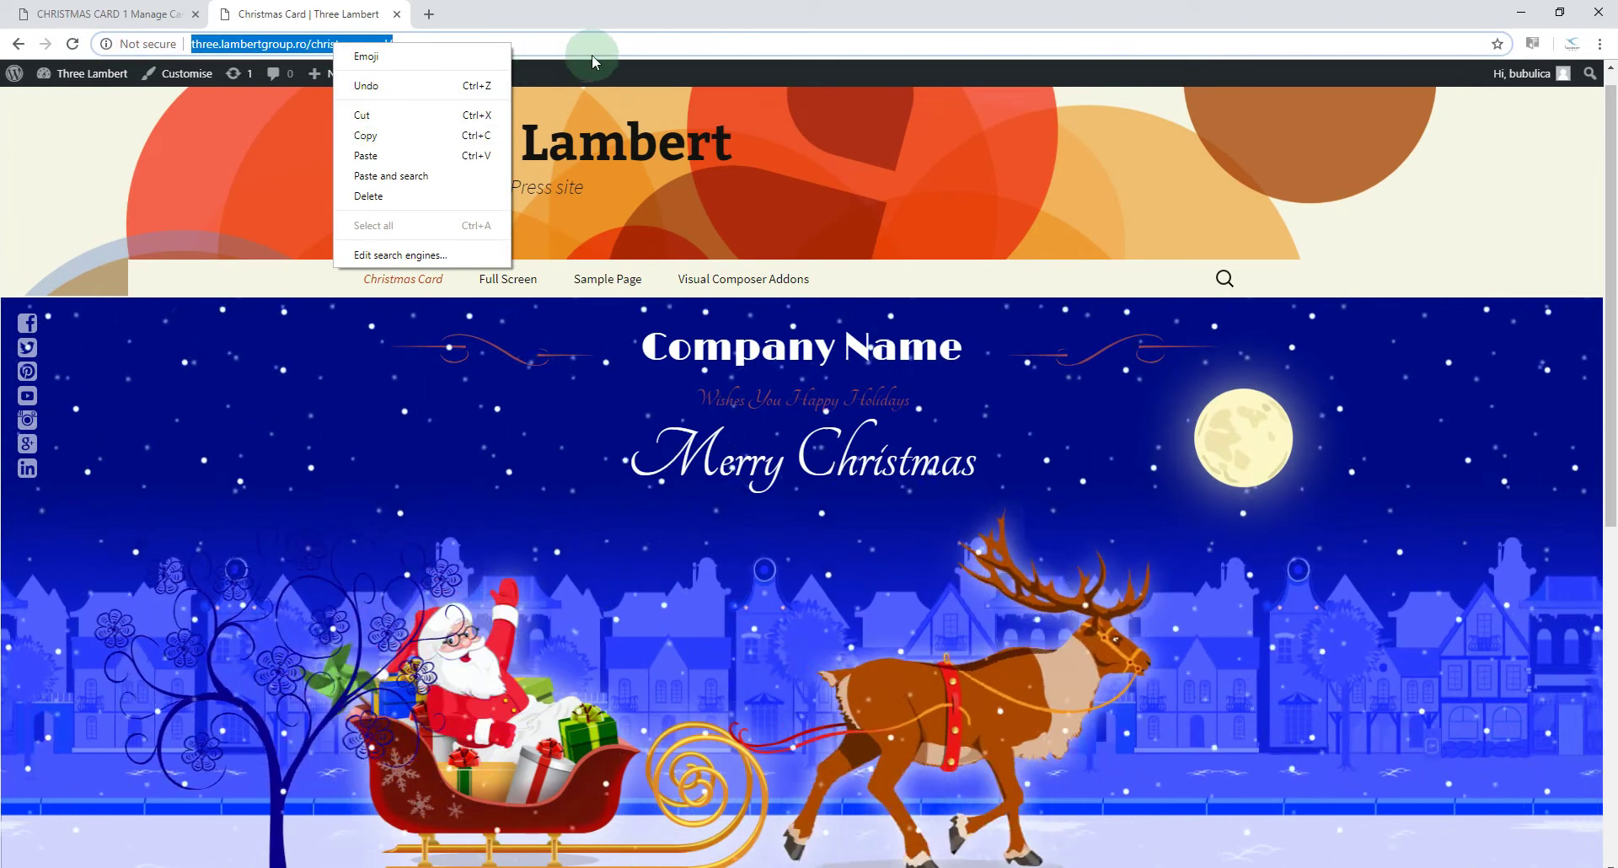
pyautogui.click(591, 54)
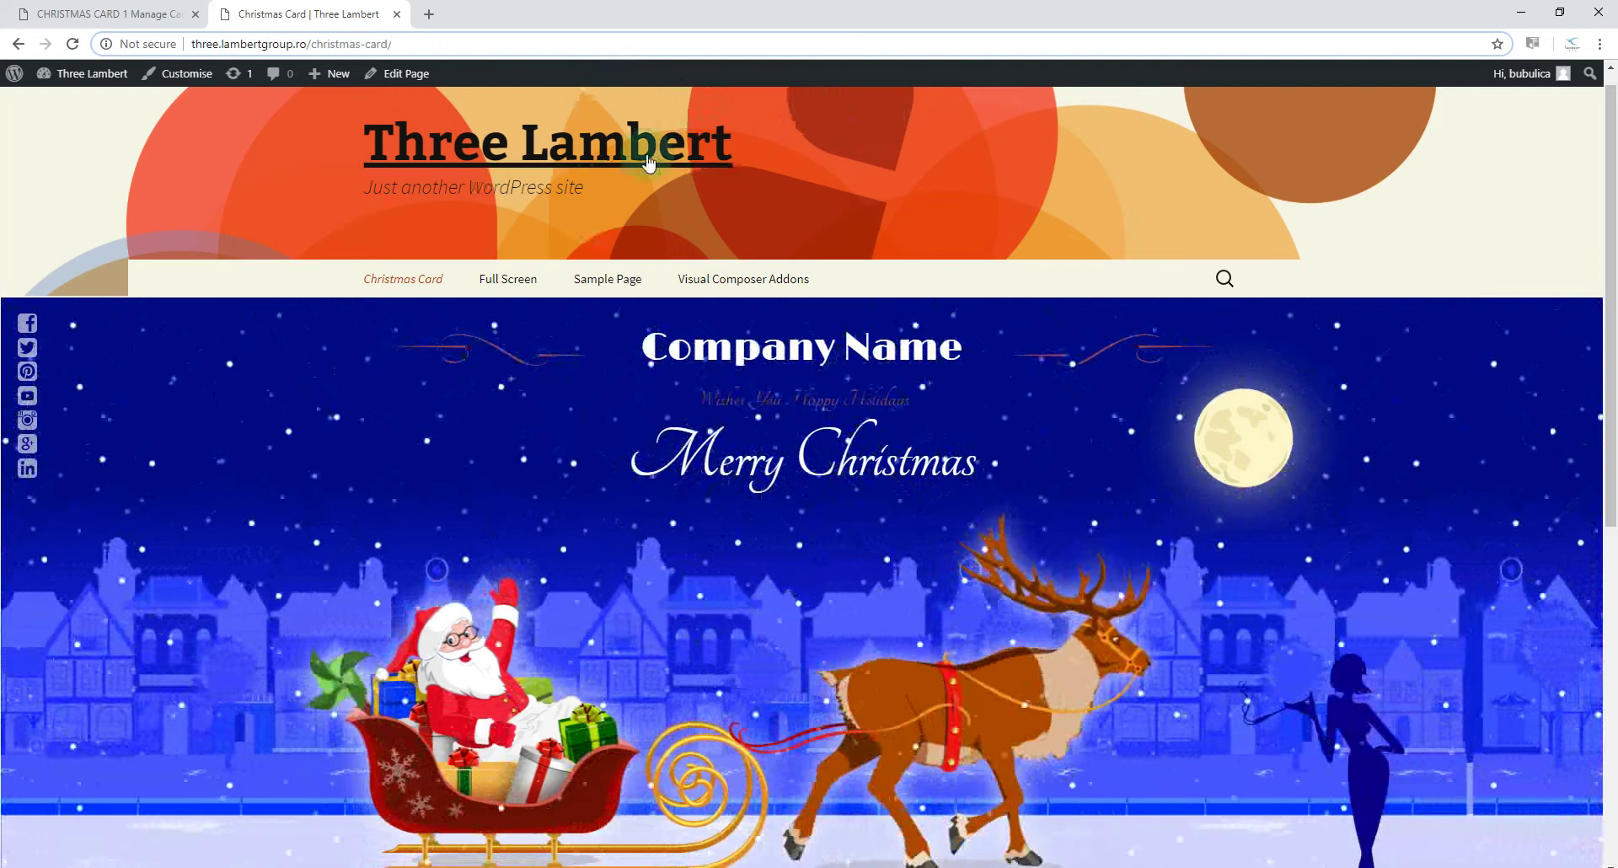
pyautogui.click(529, 160)
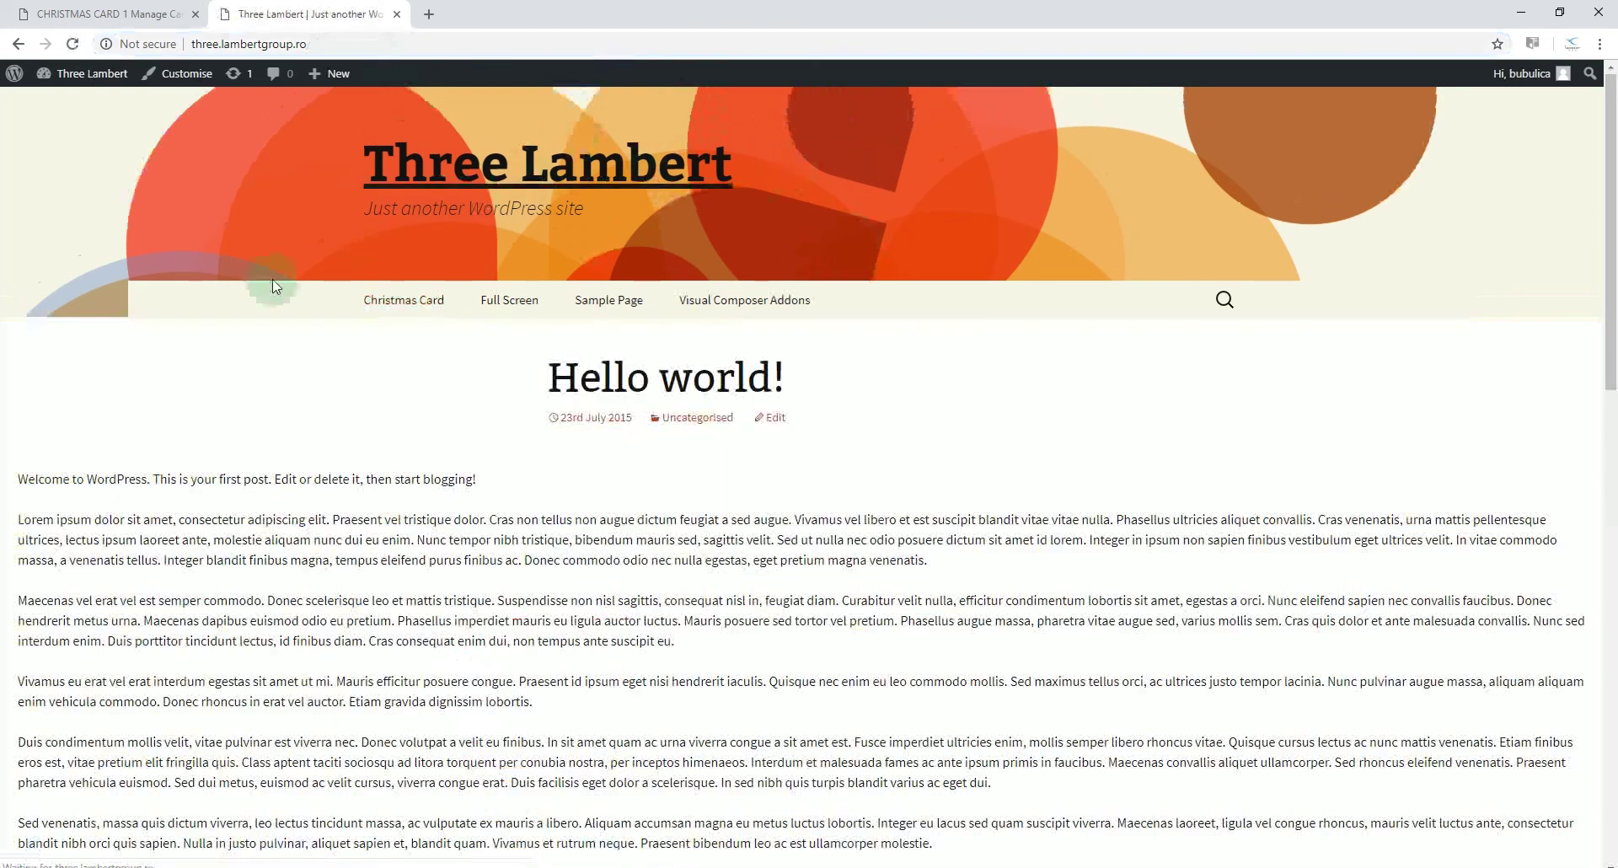
pyautogui.click(402, 311)
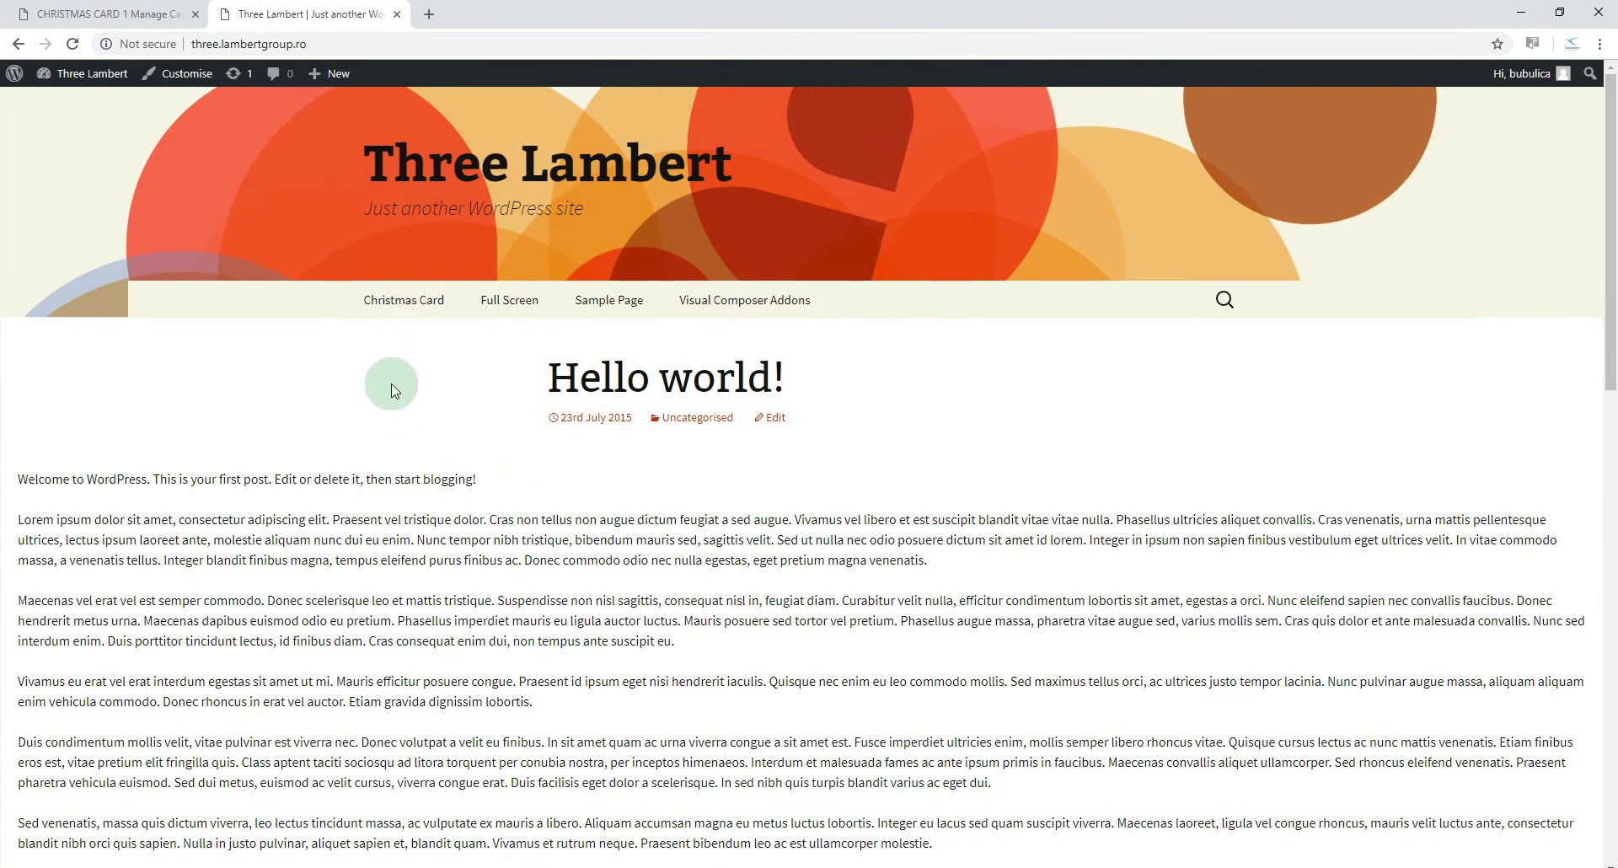
# Set the Default Card's Activate PopUp option to true, then return to the live site
pyautogui.click(94, 13)
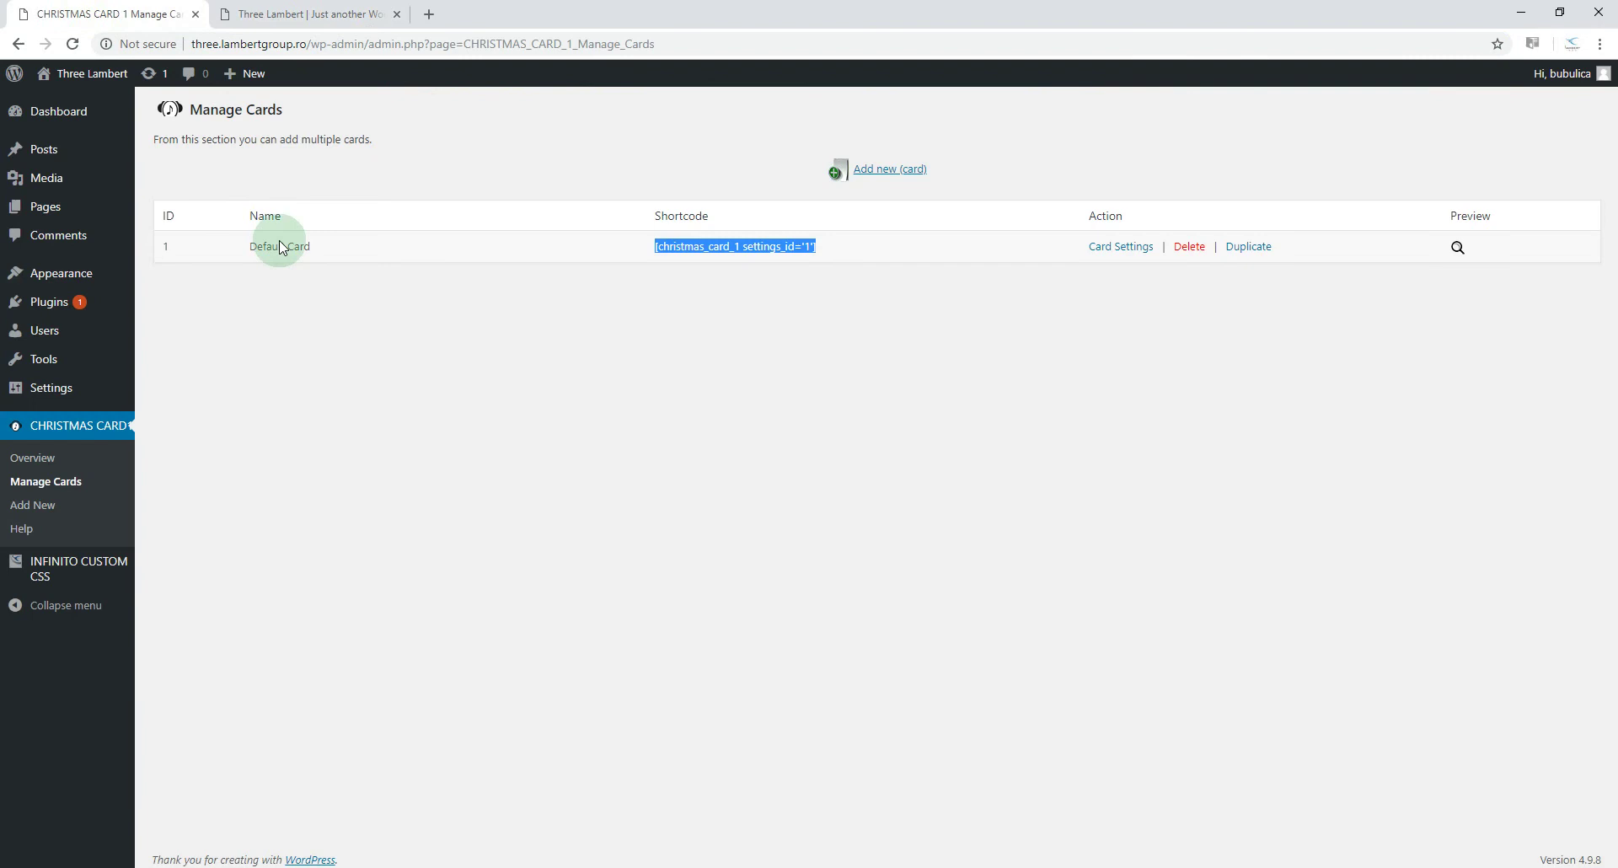
pyautogui.click(1121, 246)
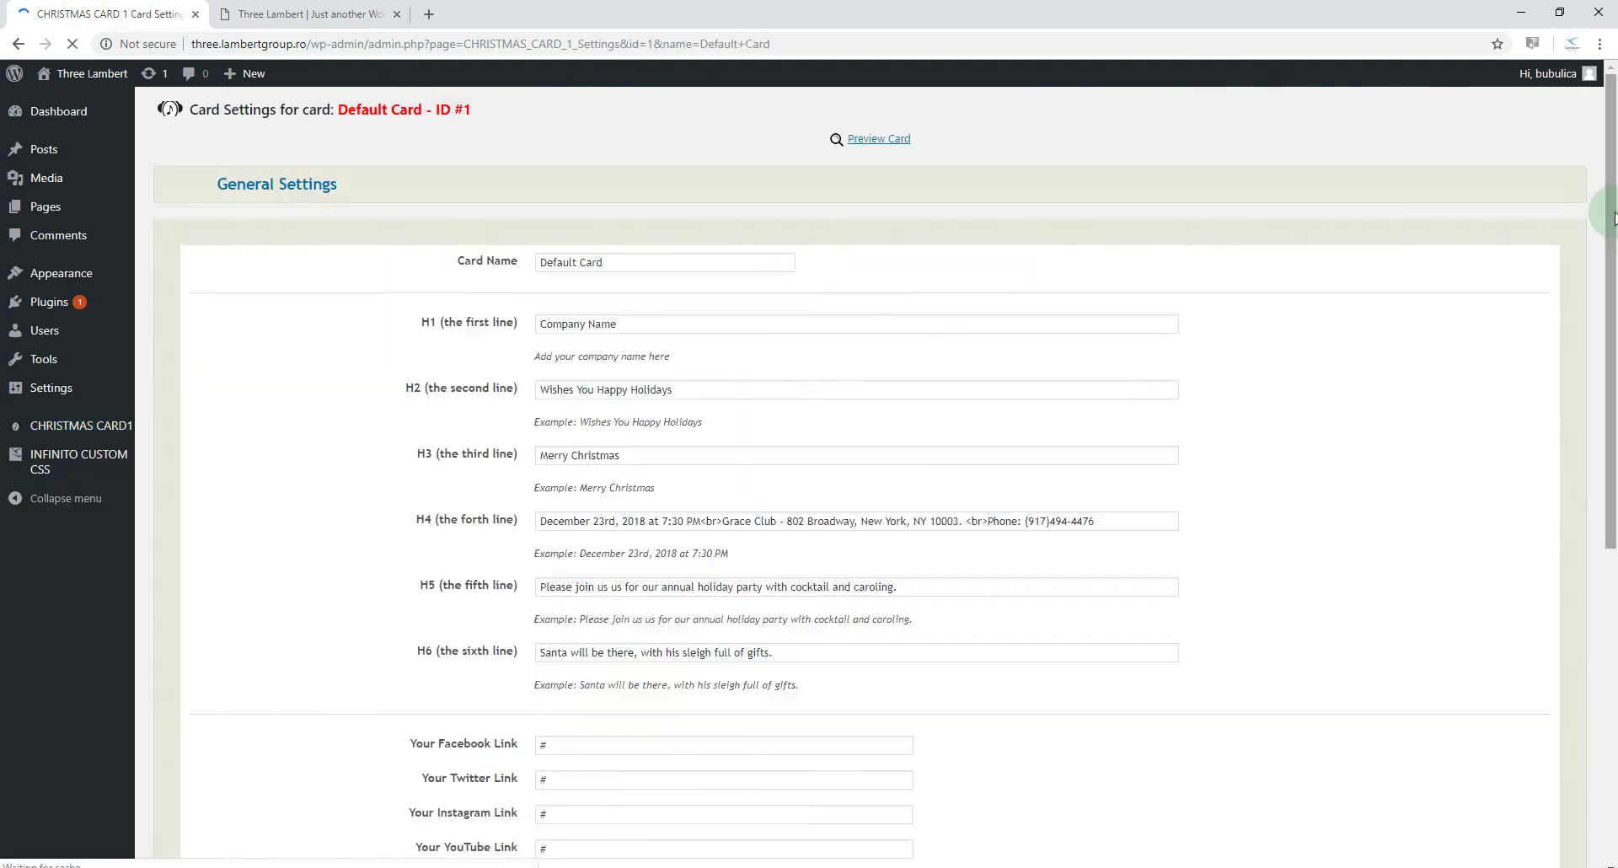
pyautogui.moveTo(1614, 218); pyautogui.dragTo(1608, 674)
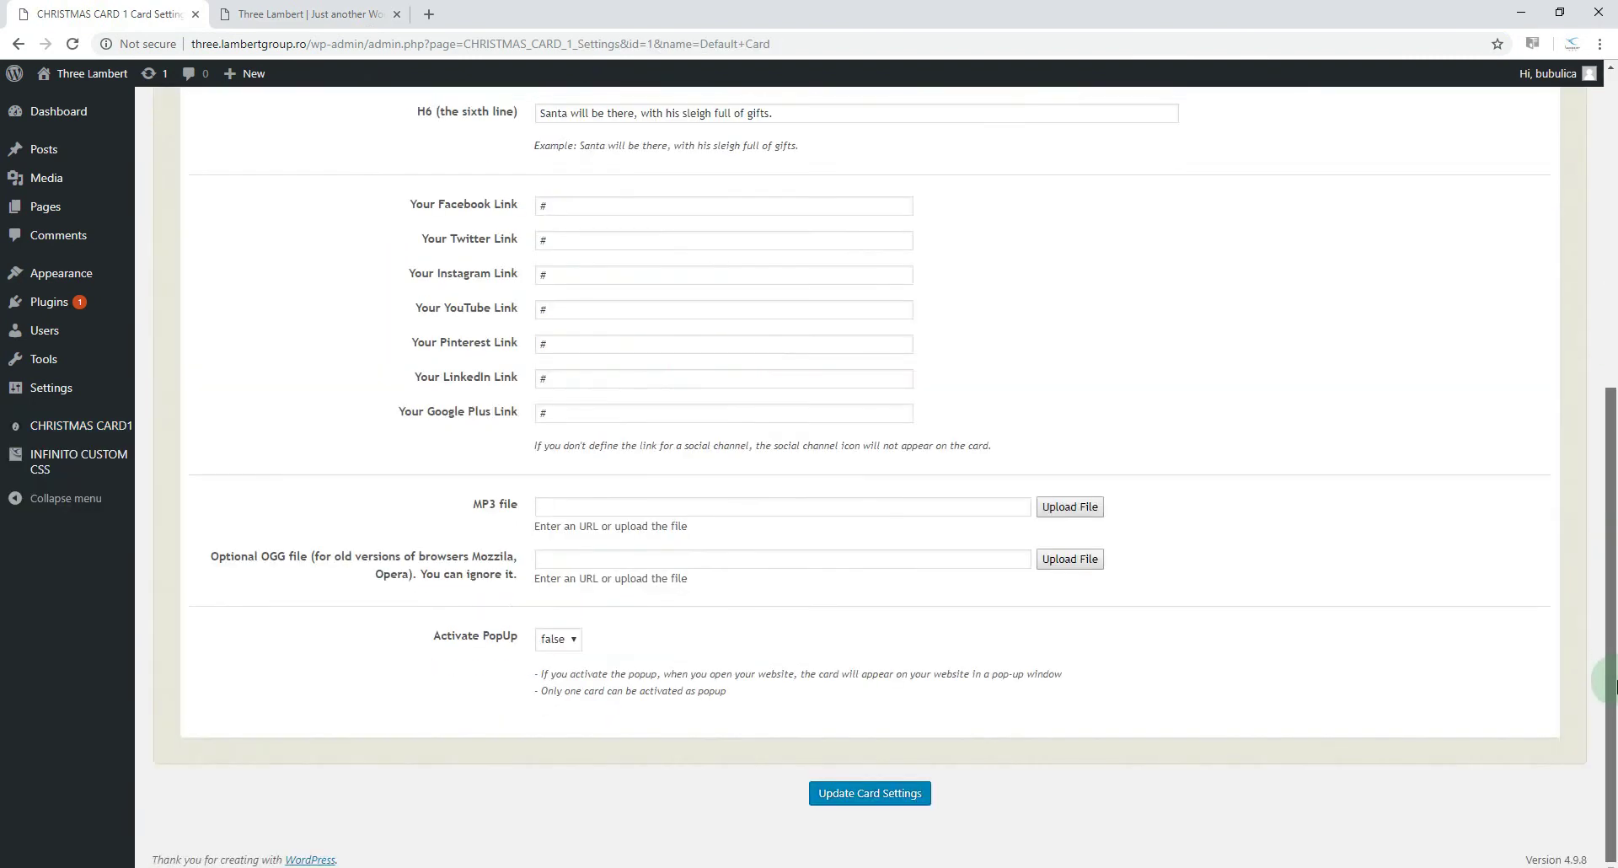
pyautogui.click(556, 639)
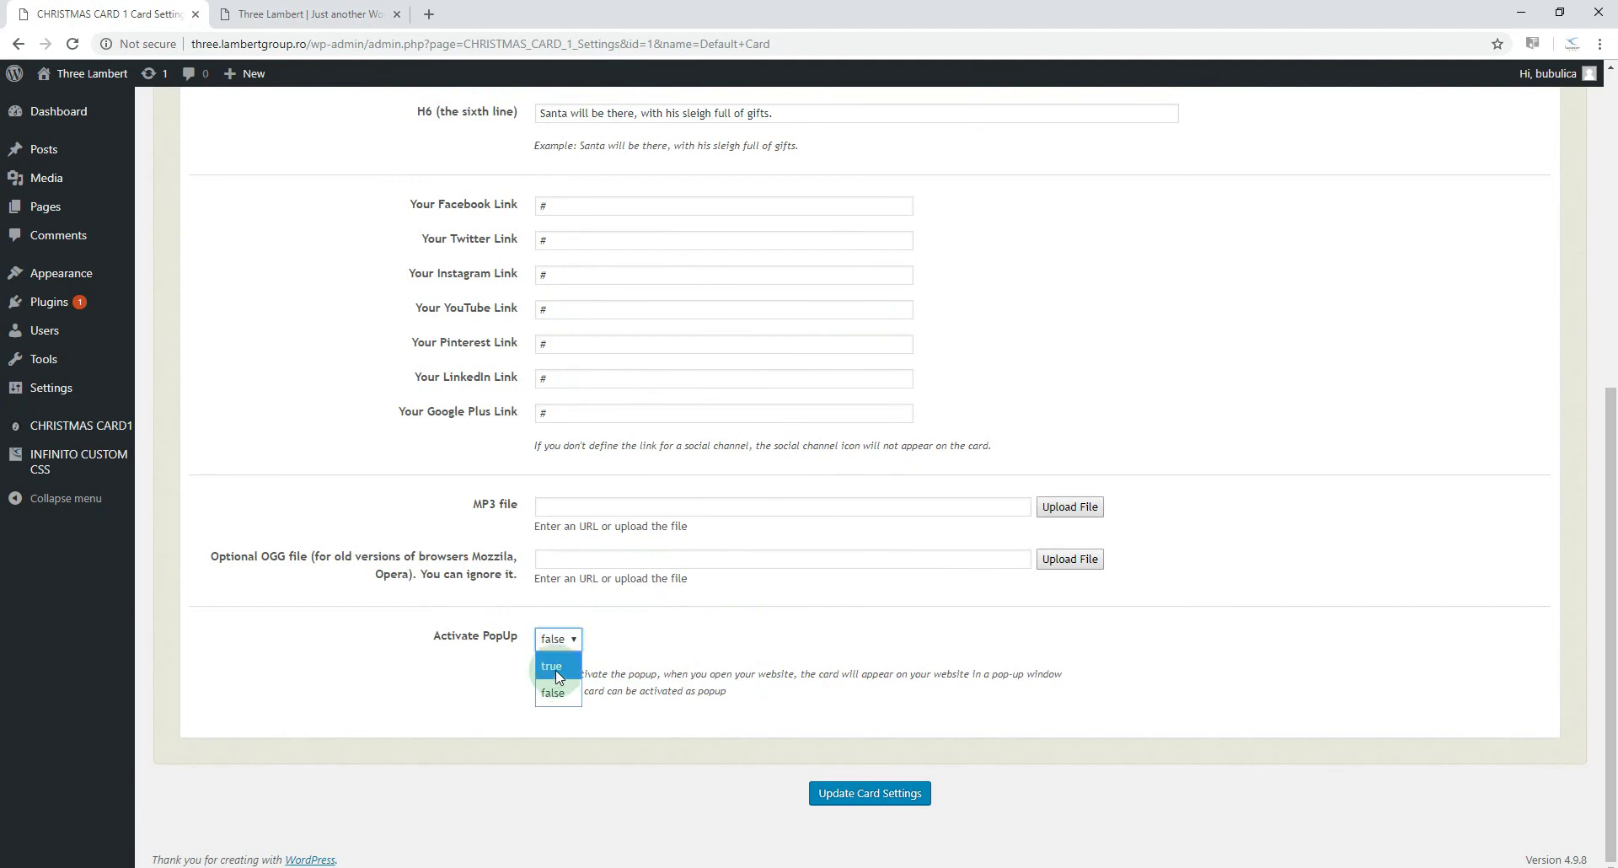
pyautogui.click(555, 667)
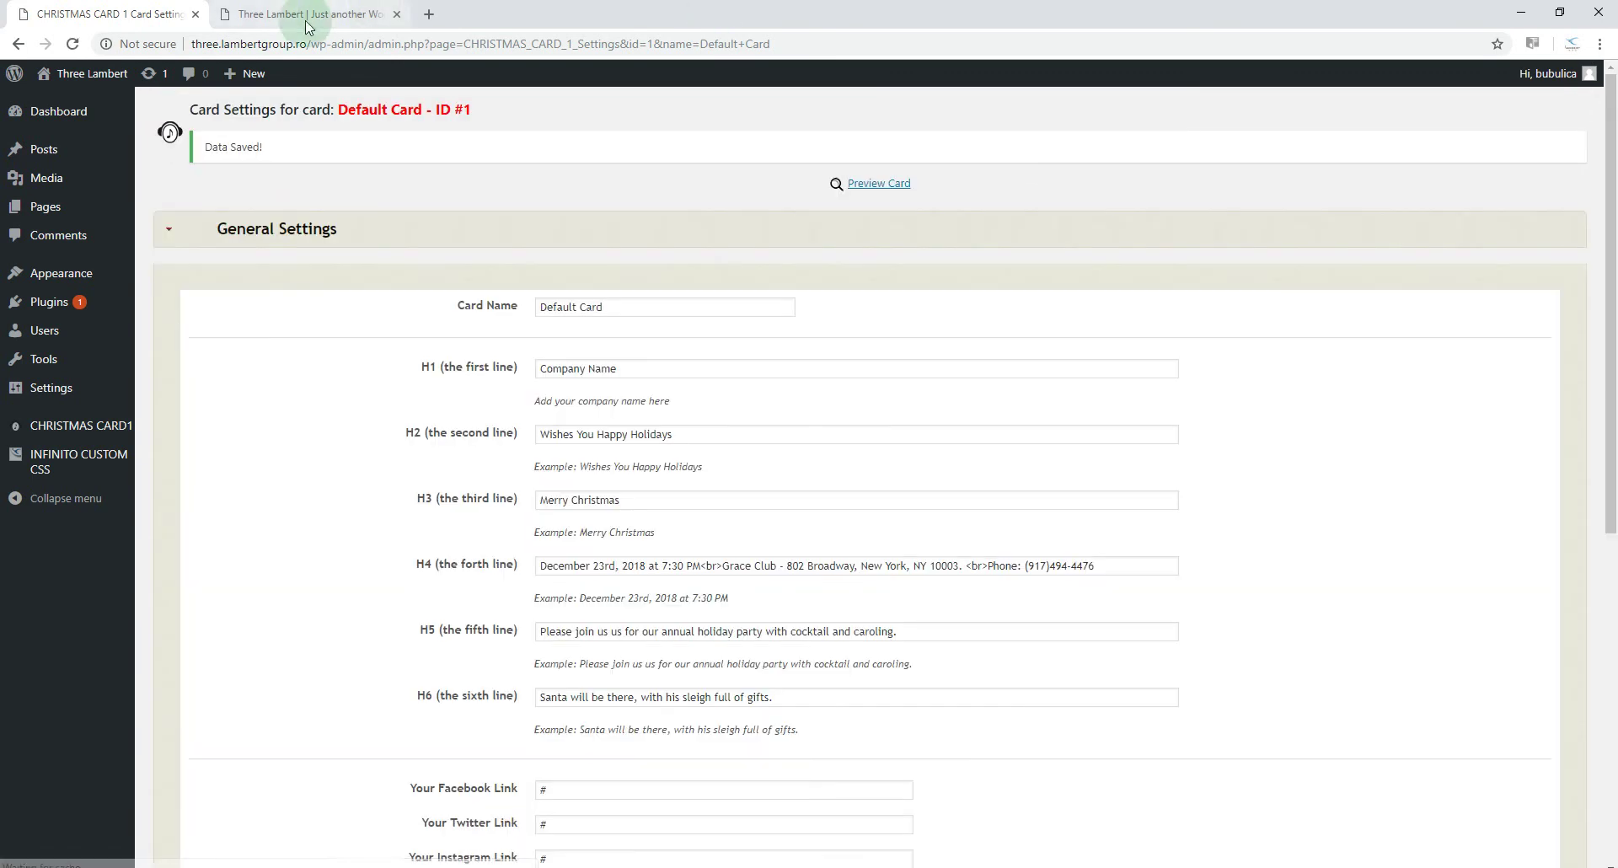
pyautogui.click(308, 15)
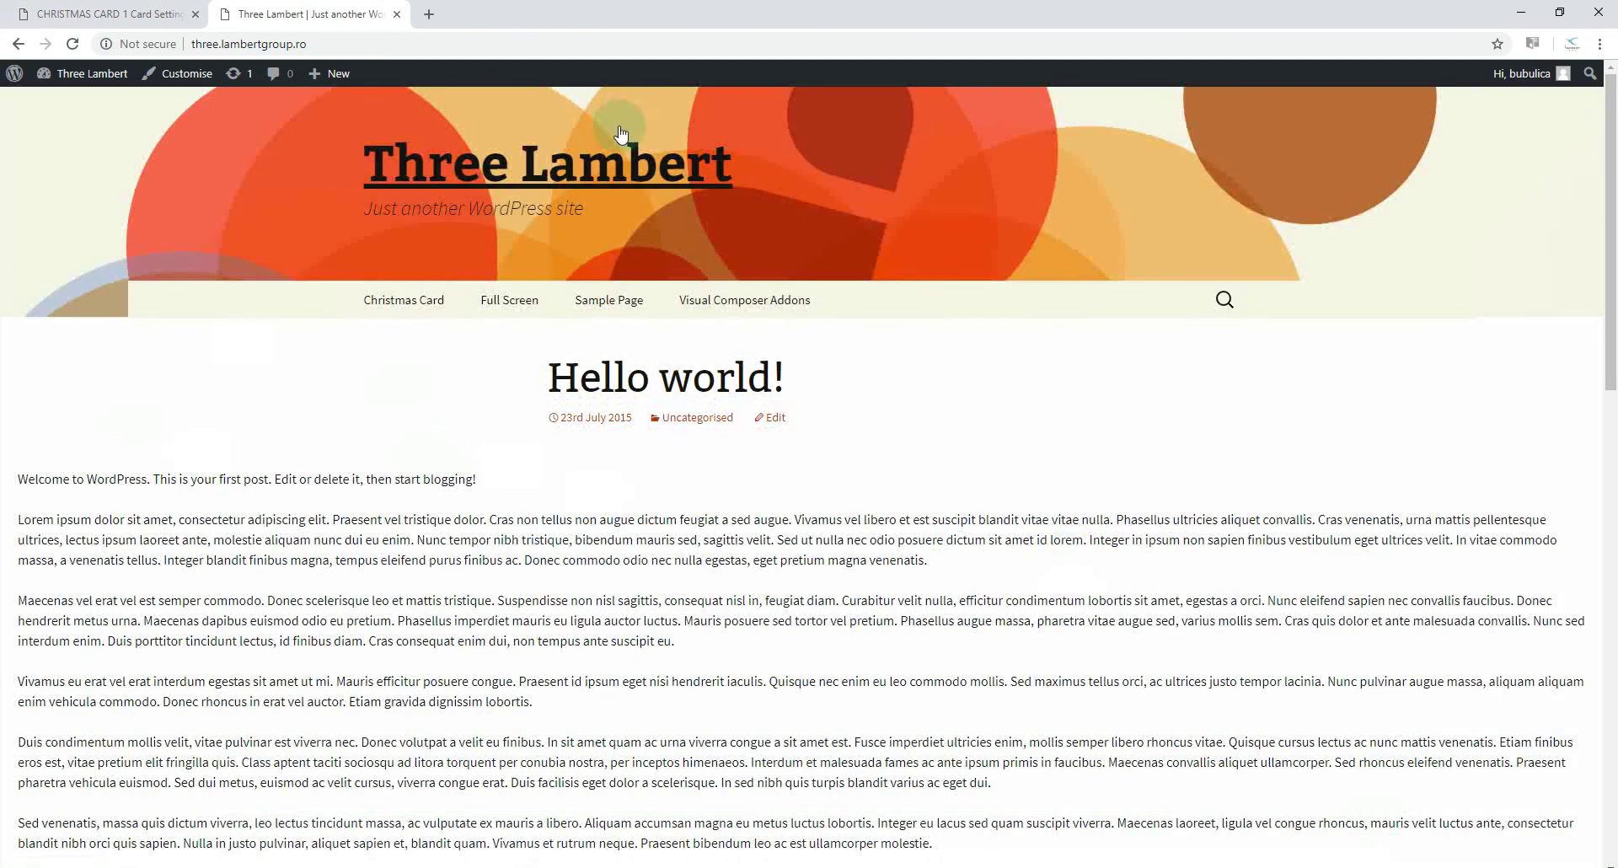
pyautogui.click(565, 183)
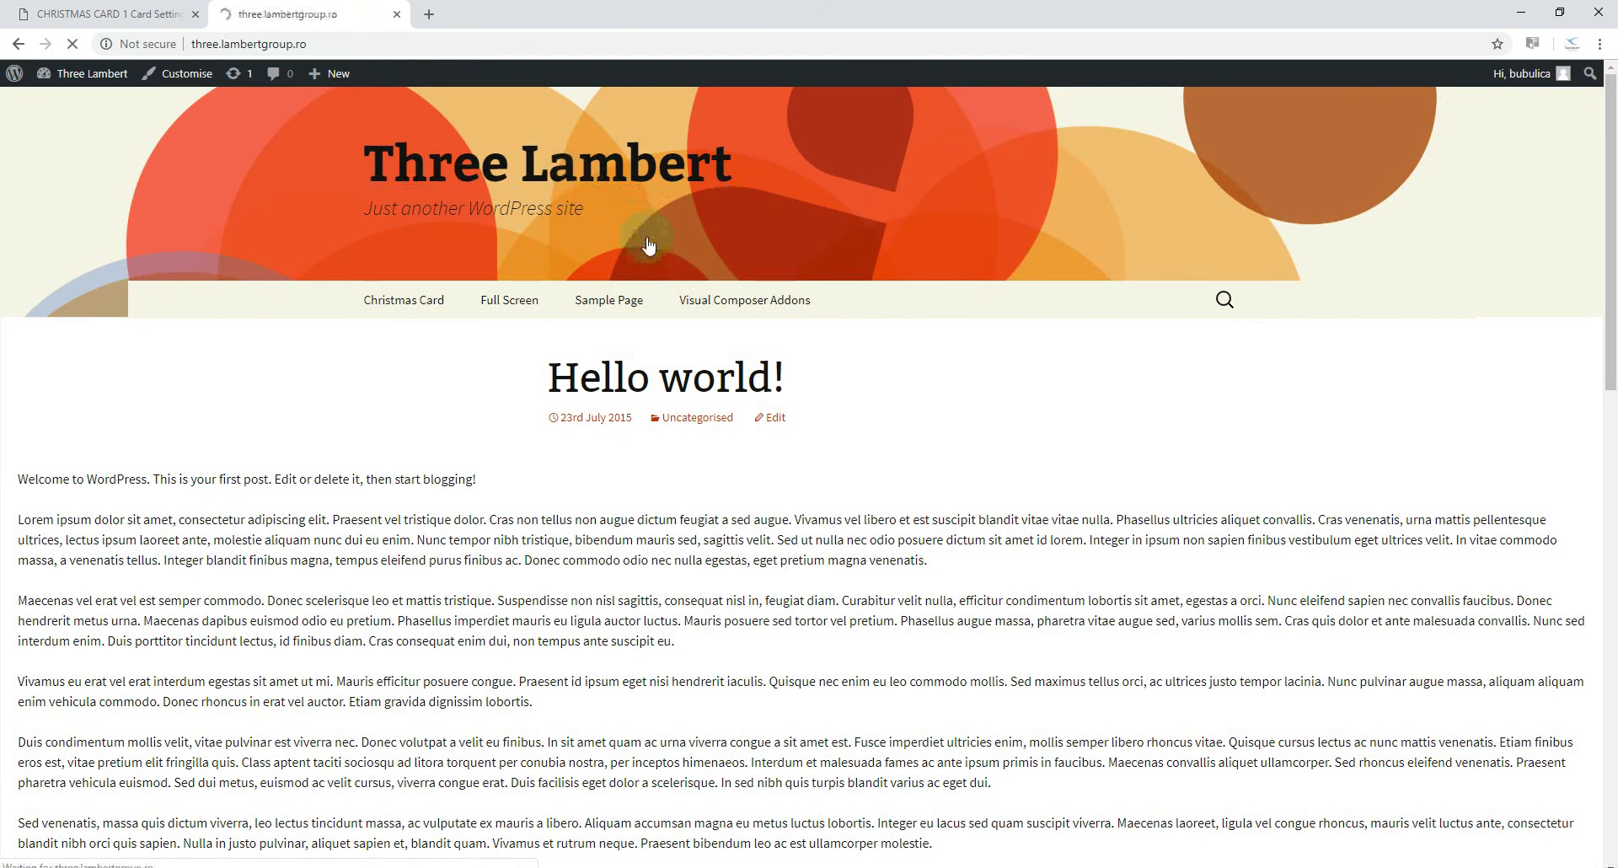